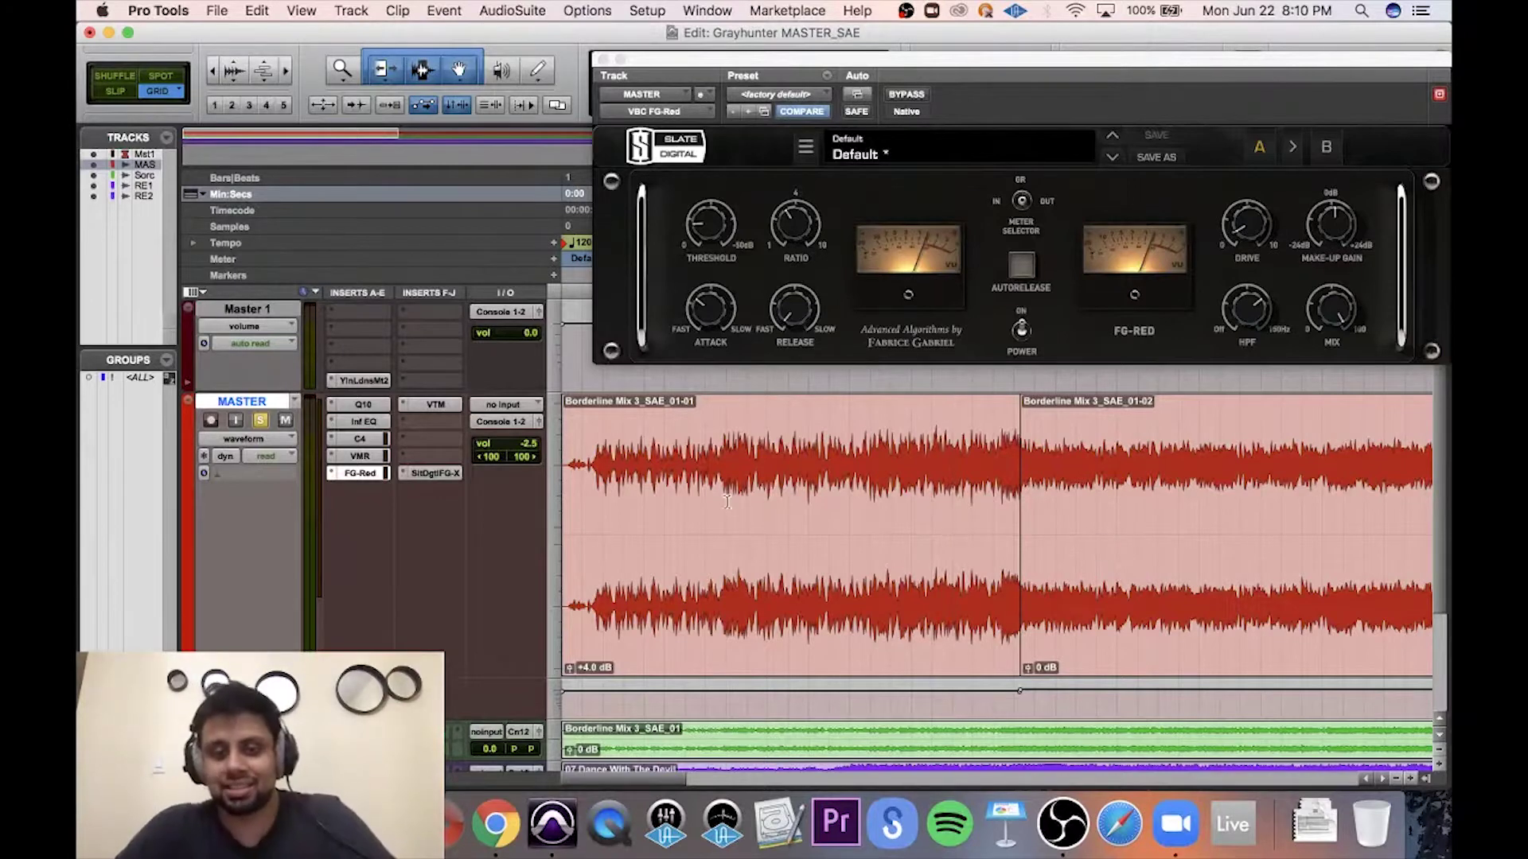
Play the song through the FG-Red compressor, zoom out, and drag a later section's clip-gain line.
{"action": "left_click", "coordinate": [869, 470]}
{"action": "key", "text": "space"}
{"action": "left_click", "coordinate": [933, 471]}
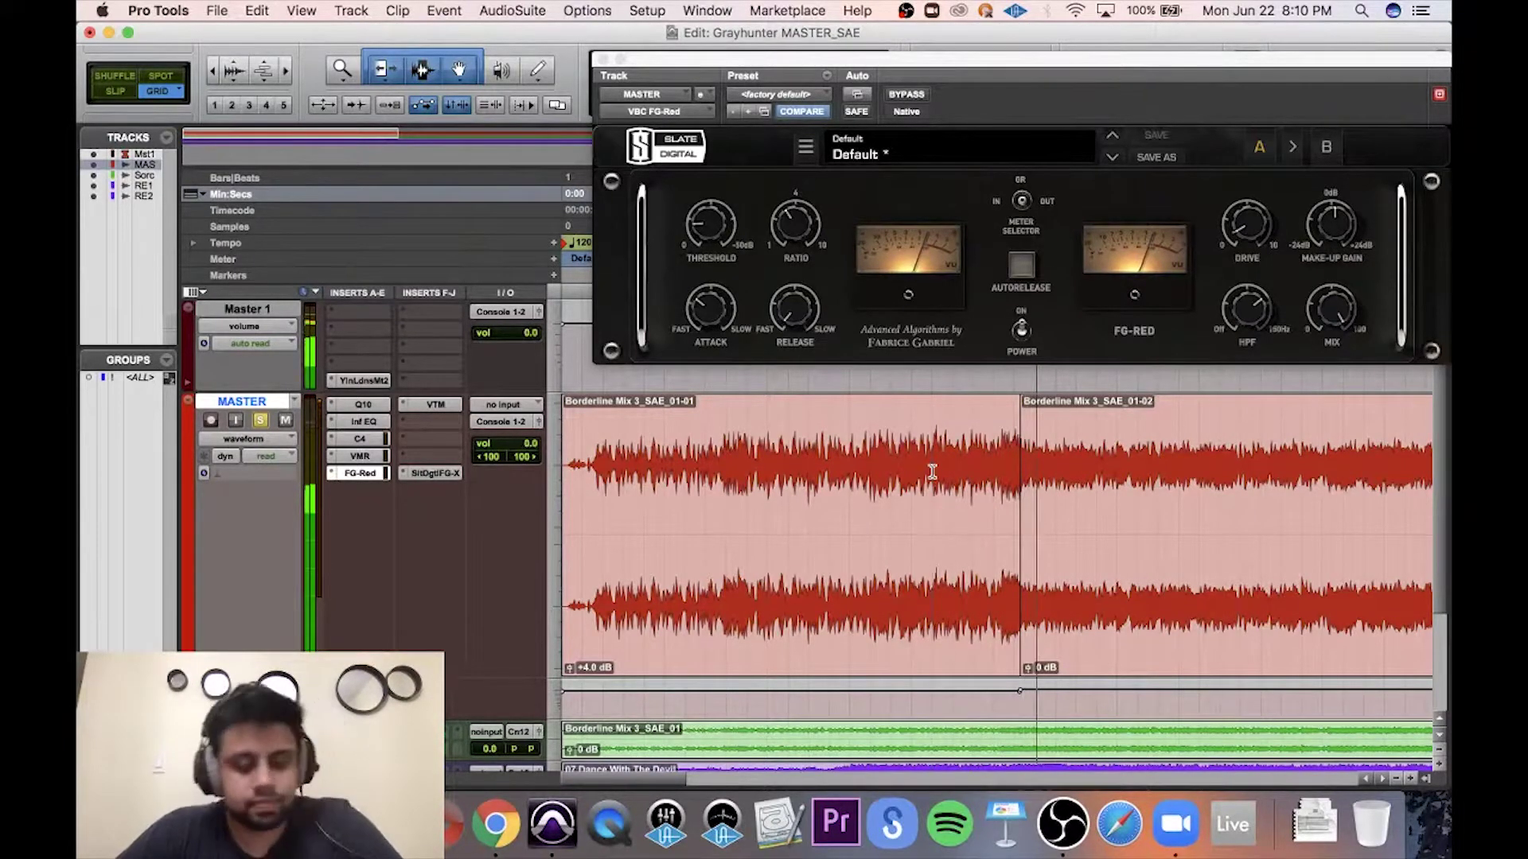
{"action": "key", "text": "super+bracketleft"}
{"action": "key", "text": "super+bracketleft"}
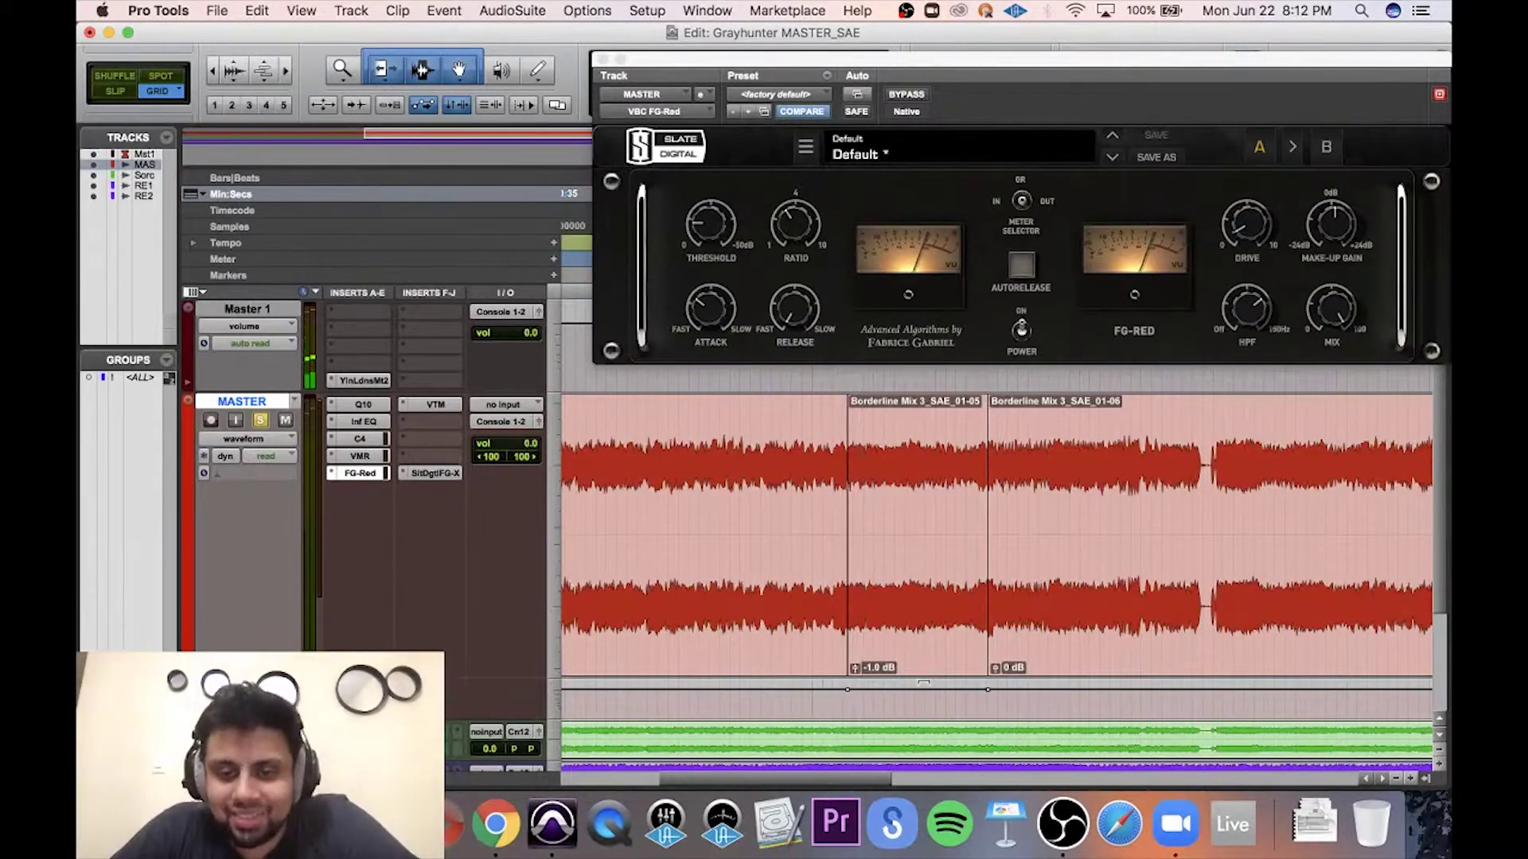
{"action": "left_click_drag", "start_coordinate": [923, 683], "coordinate": [920, 689]}
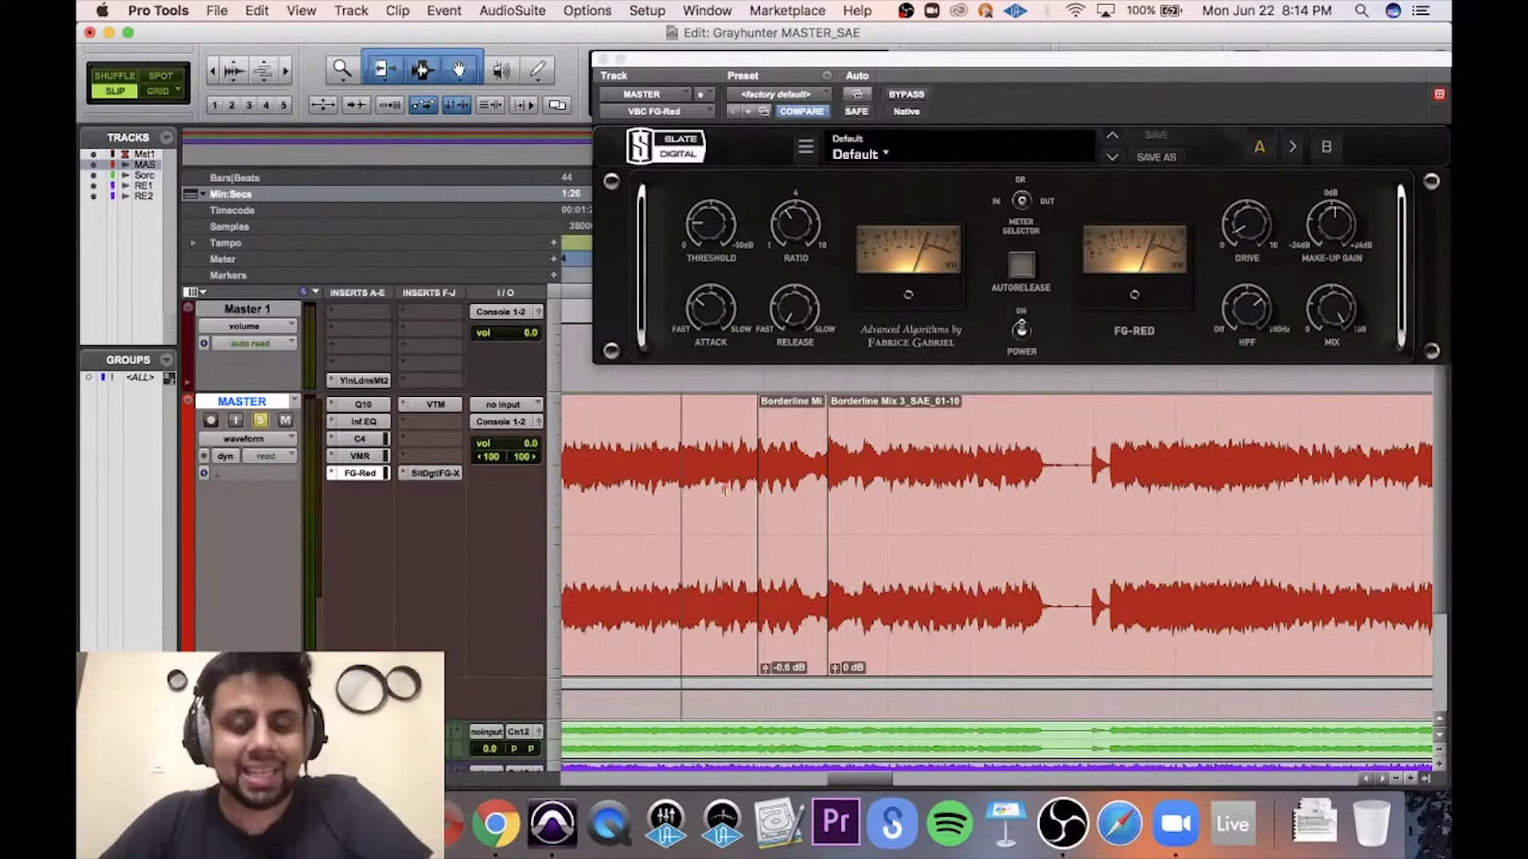
Play past the -6.6 dB section, zooming in and out to review clip gain, then return to the song start.
{"action": "left_click", "coordinate": [784, 645]}
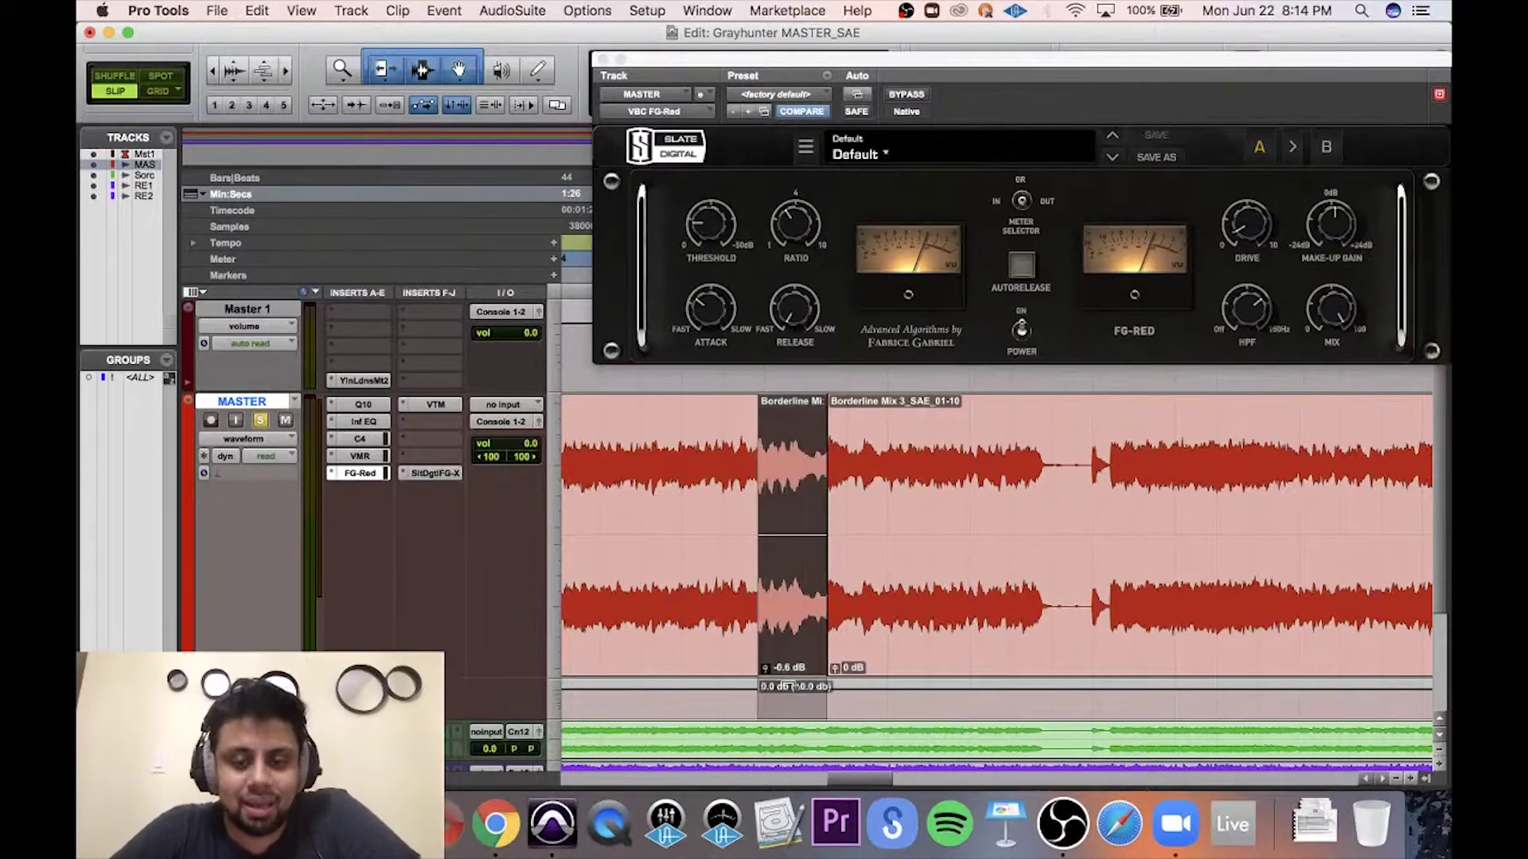
{"action": "left_click", "coordinate": [670, 508]}
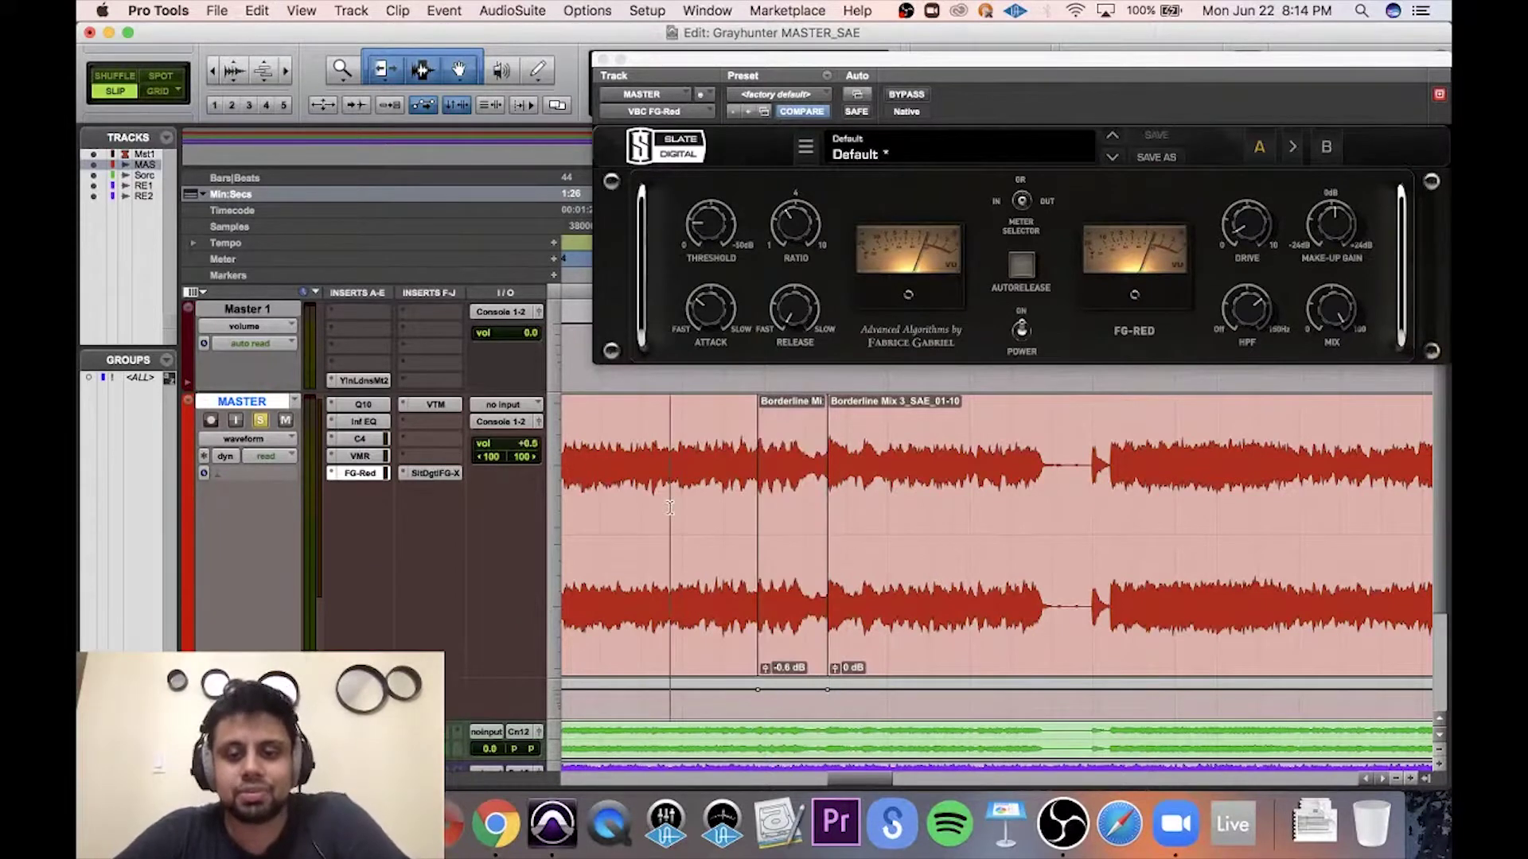
{"action": "key", "text": "space"}
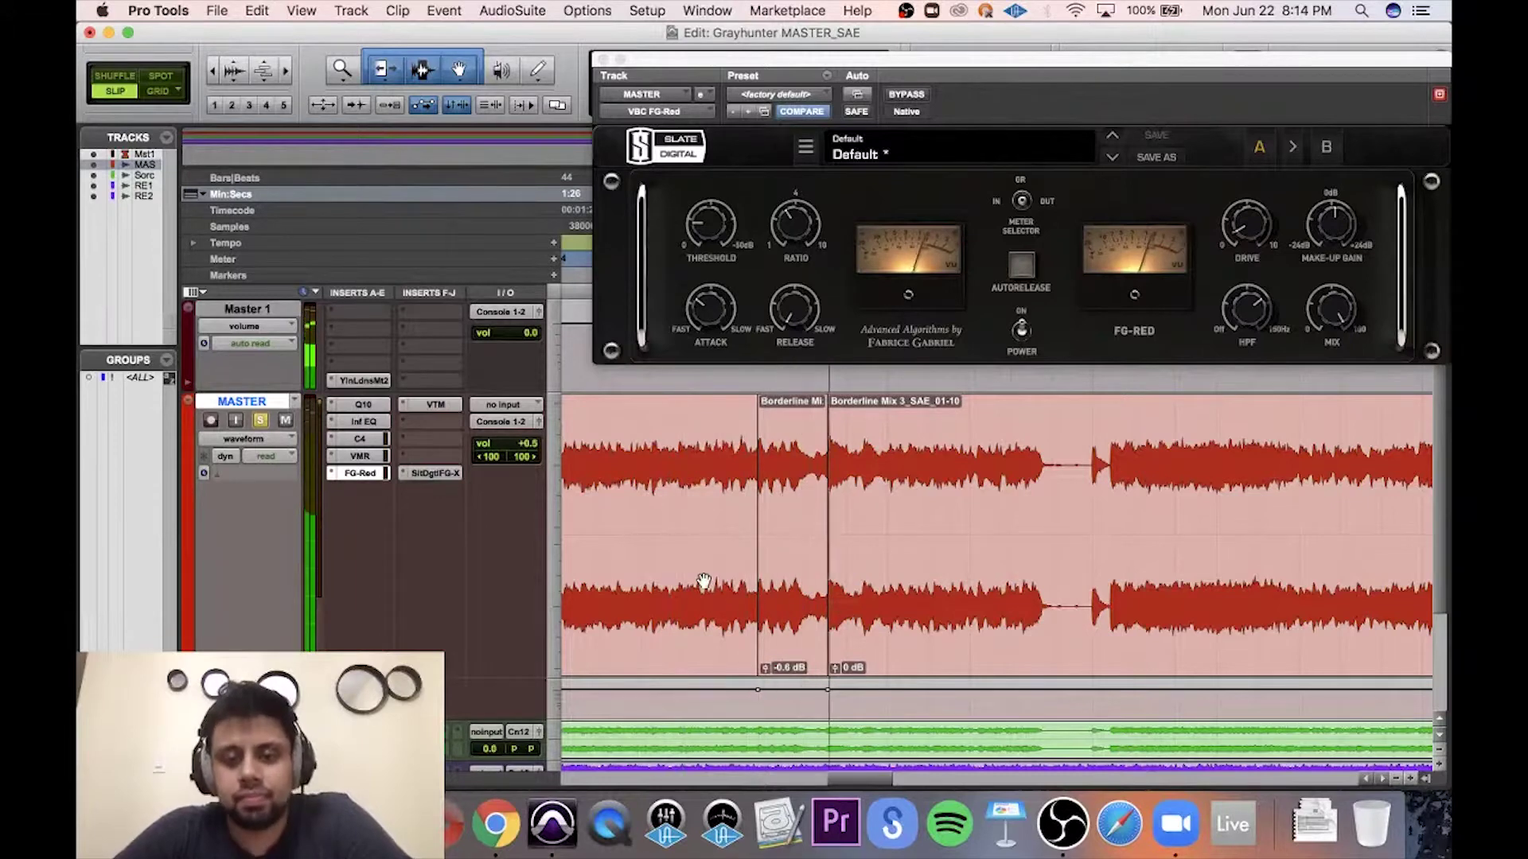
{"action": "key", "text": "super+bracketleft"}
{"action": "key", "text": "super+bracketleft"}
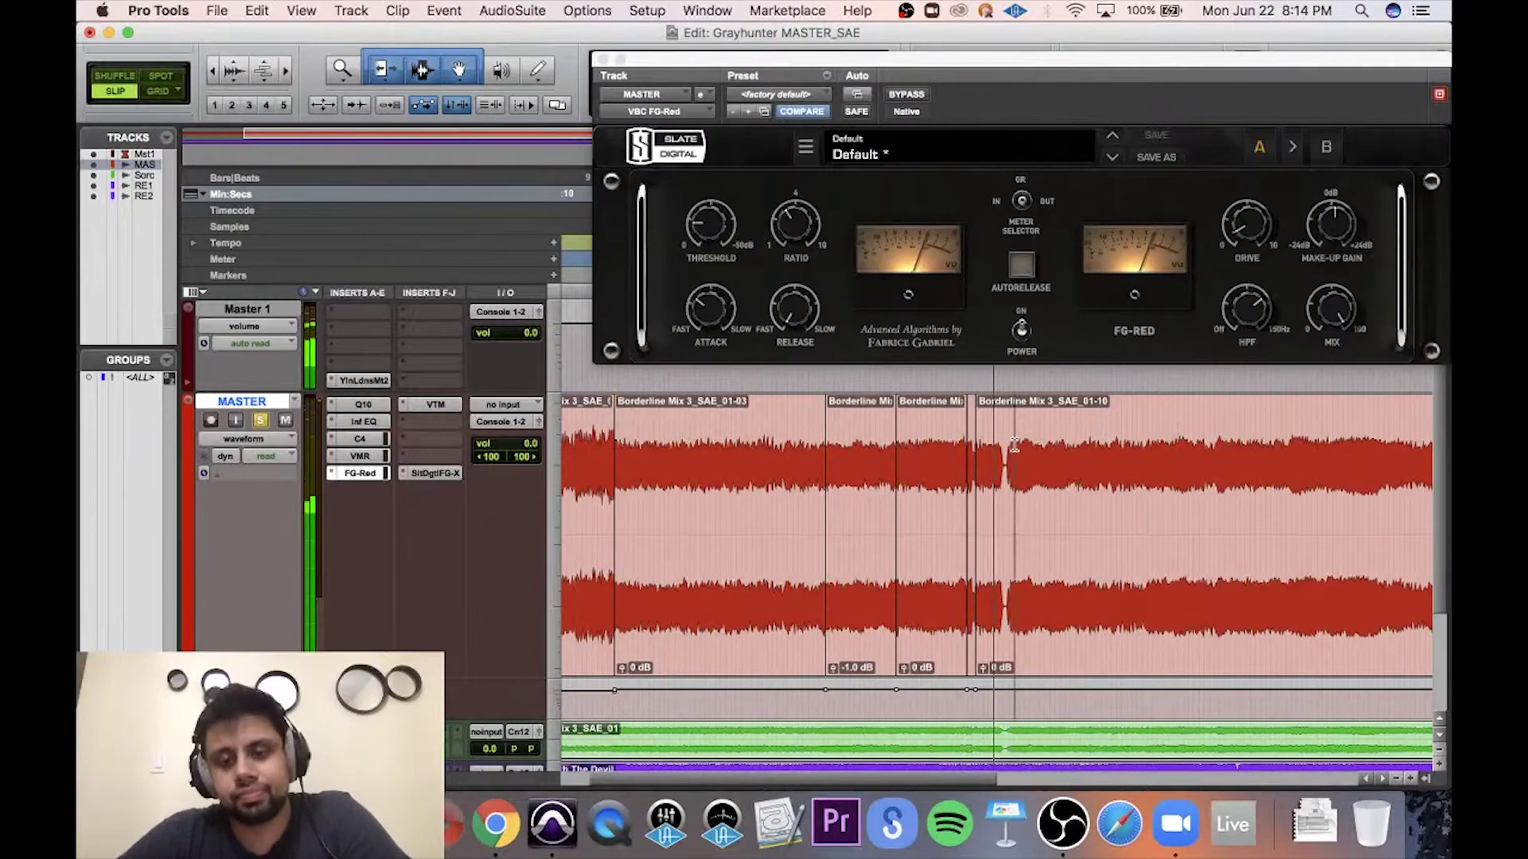
{"action": "key", "text": "super+bracketright"}
{"action": "key", "text": "super+bracketright"}
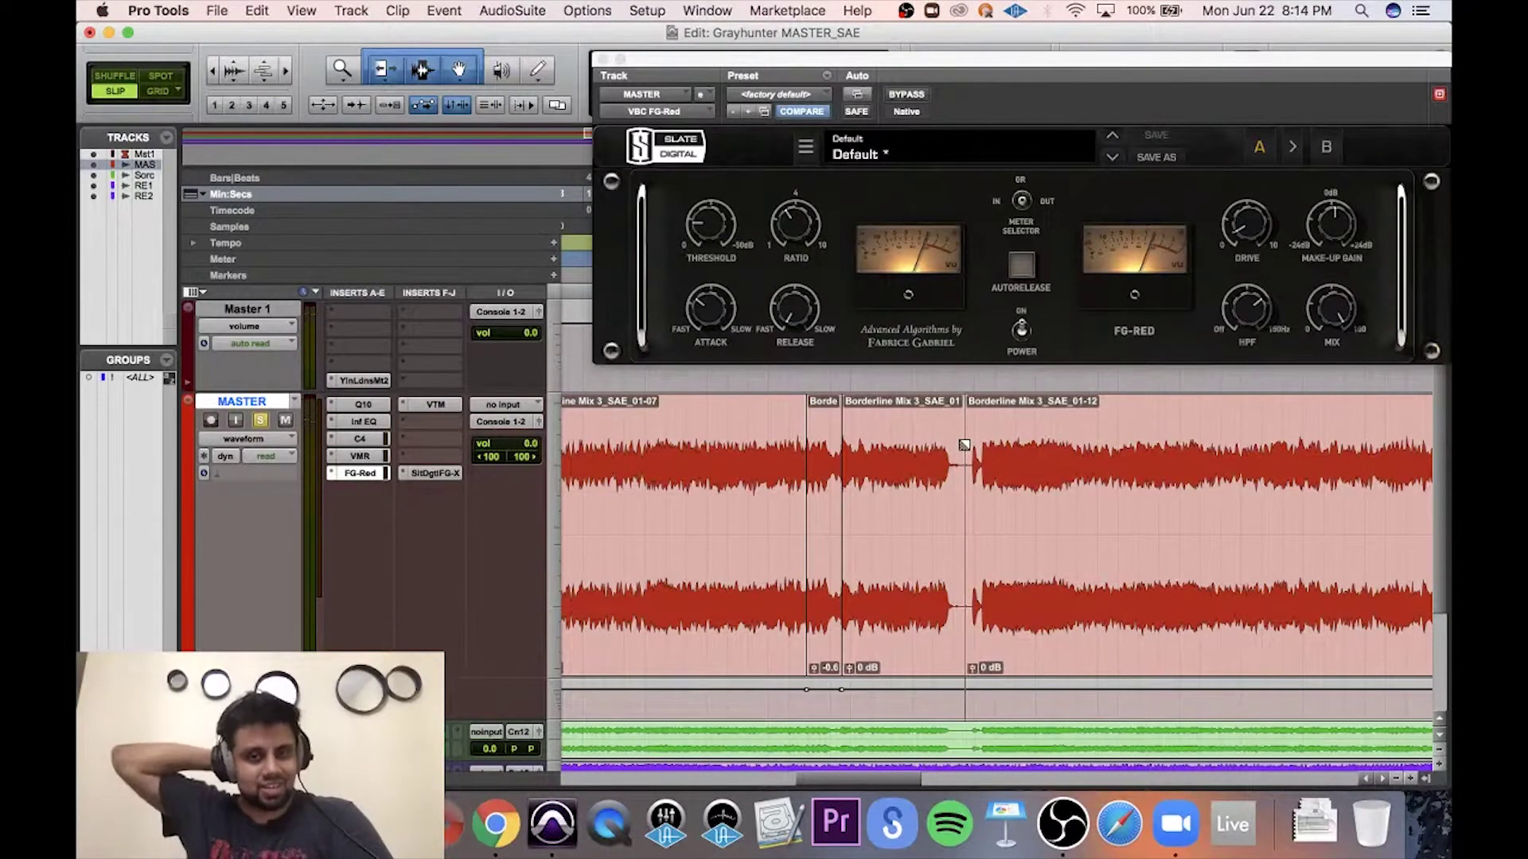
{"action": "key", "text": "super+bracketleft"}
{"action": "key", "text": "super+bracketleft"}
{"action": "key", "text": "super+bracketleft"}
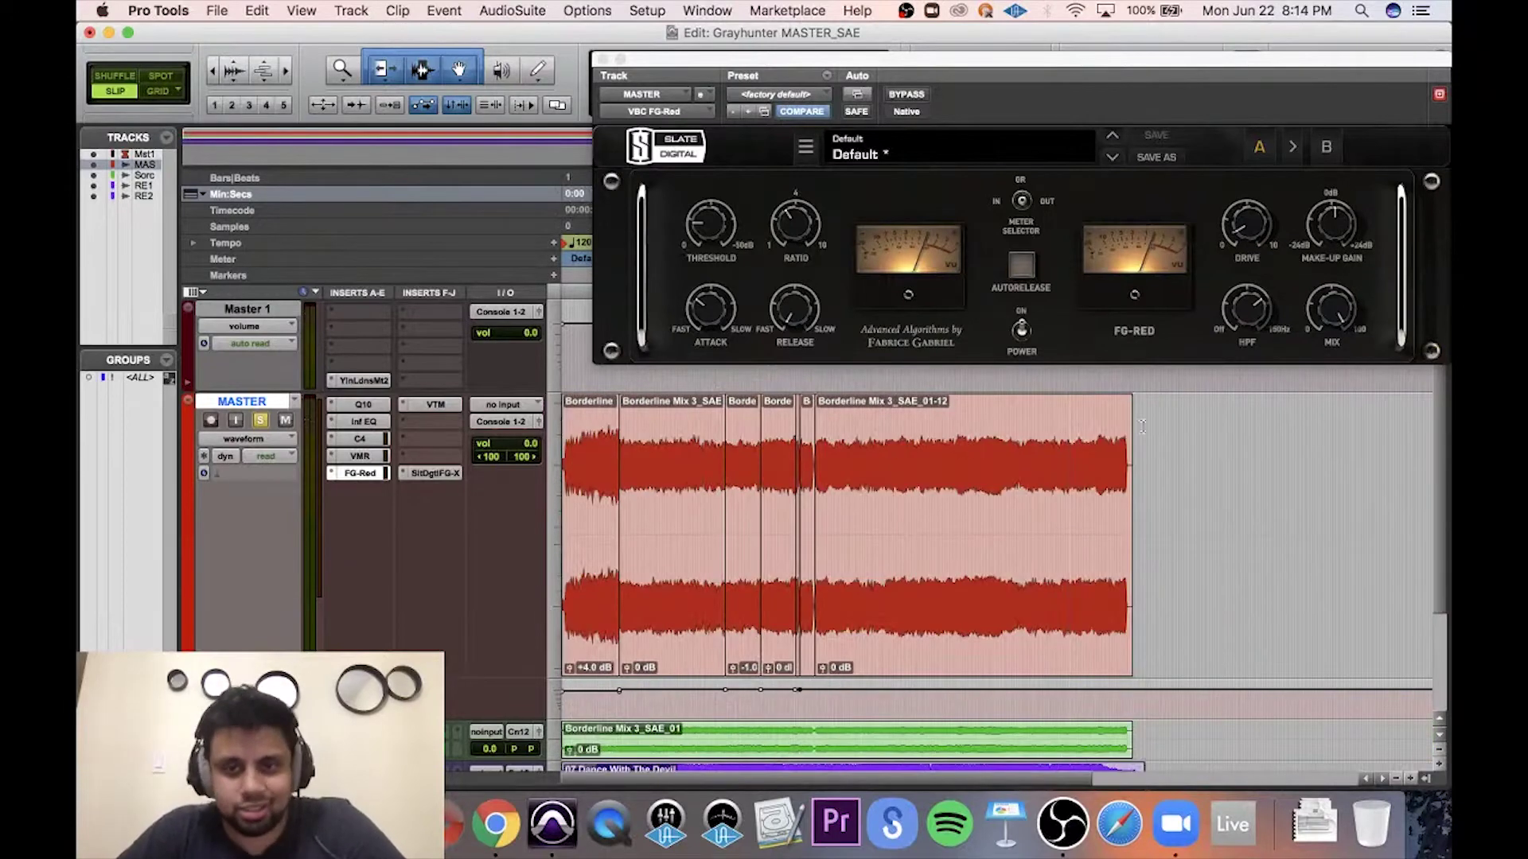
{"action": "key", "text": "super+bracketright"}
{"action": "key", "text": "Return"}
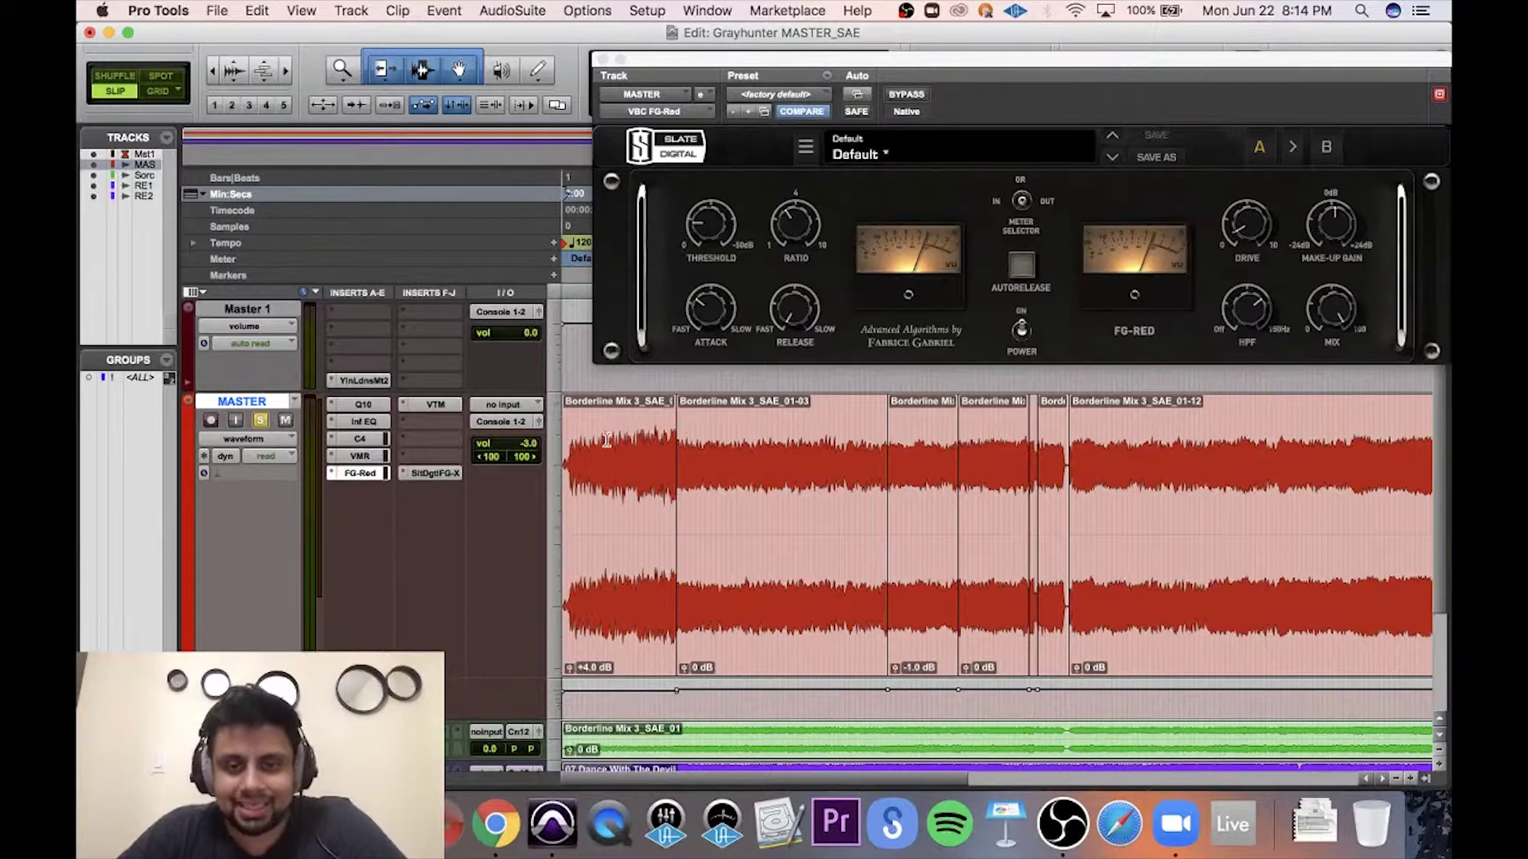
Close the FG-Red window and play from 0:42.167, toggling the MASTER solo to compare.
{"action": "scroll", "coordinate": [577, 436], "scroll_direction": "down", "scroll_amount": 3}
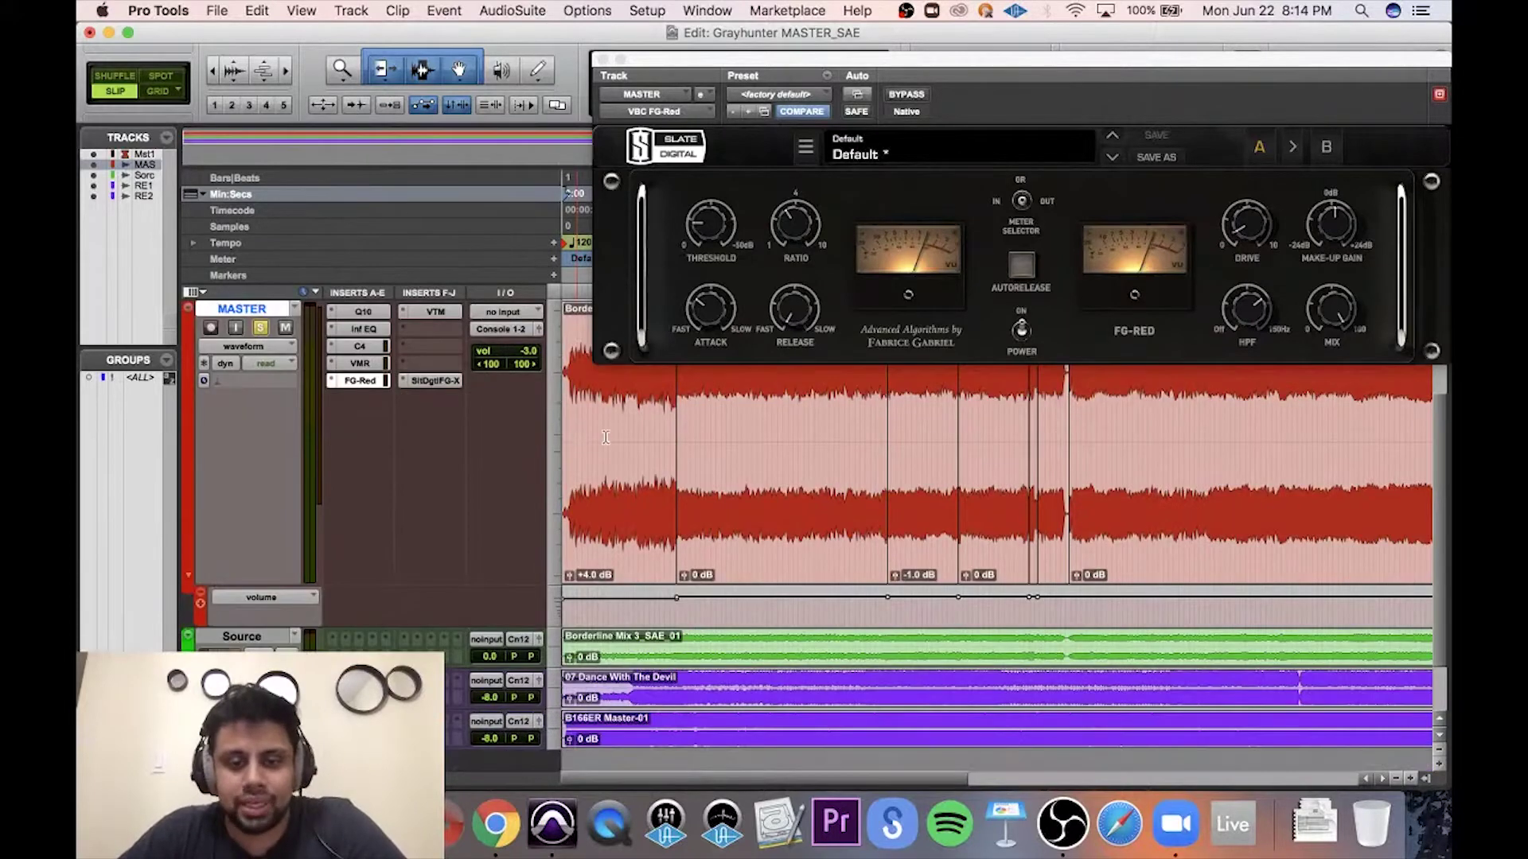
{"action": "left_click", "coordinate": [603, 60]}
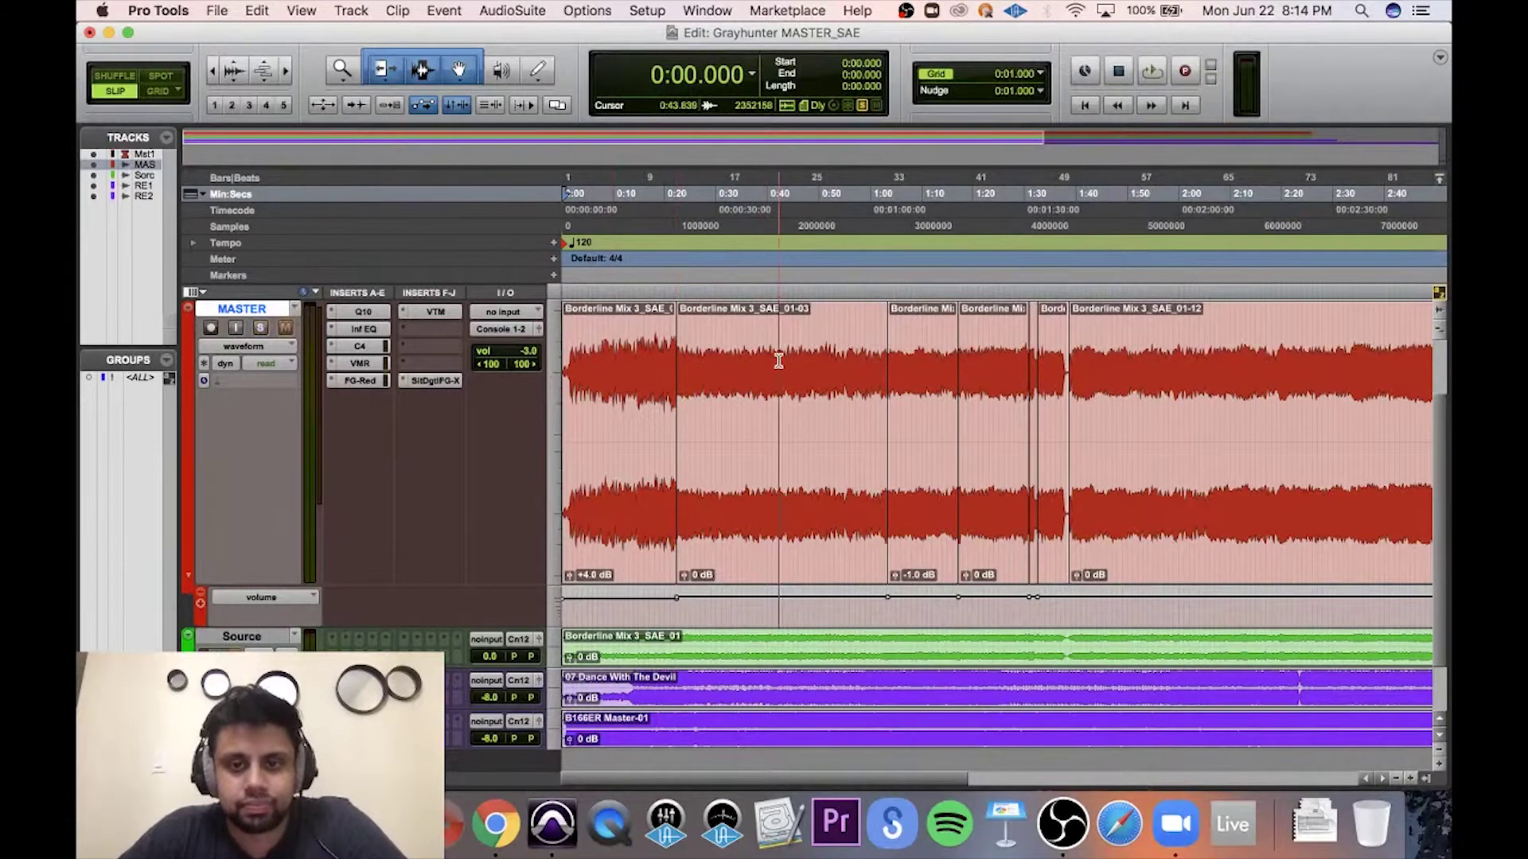
{"action": "key", "text": "space"}
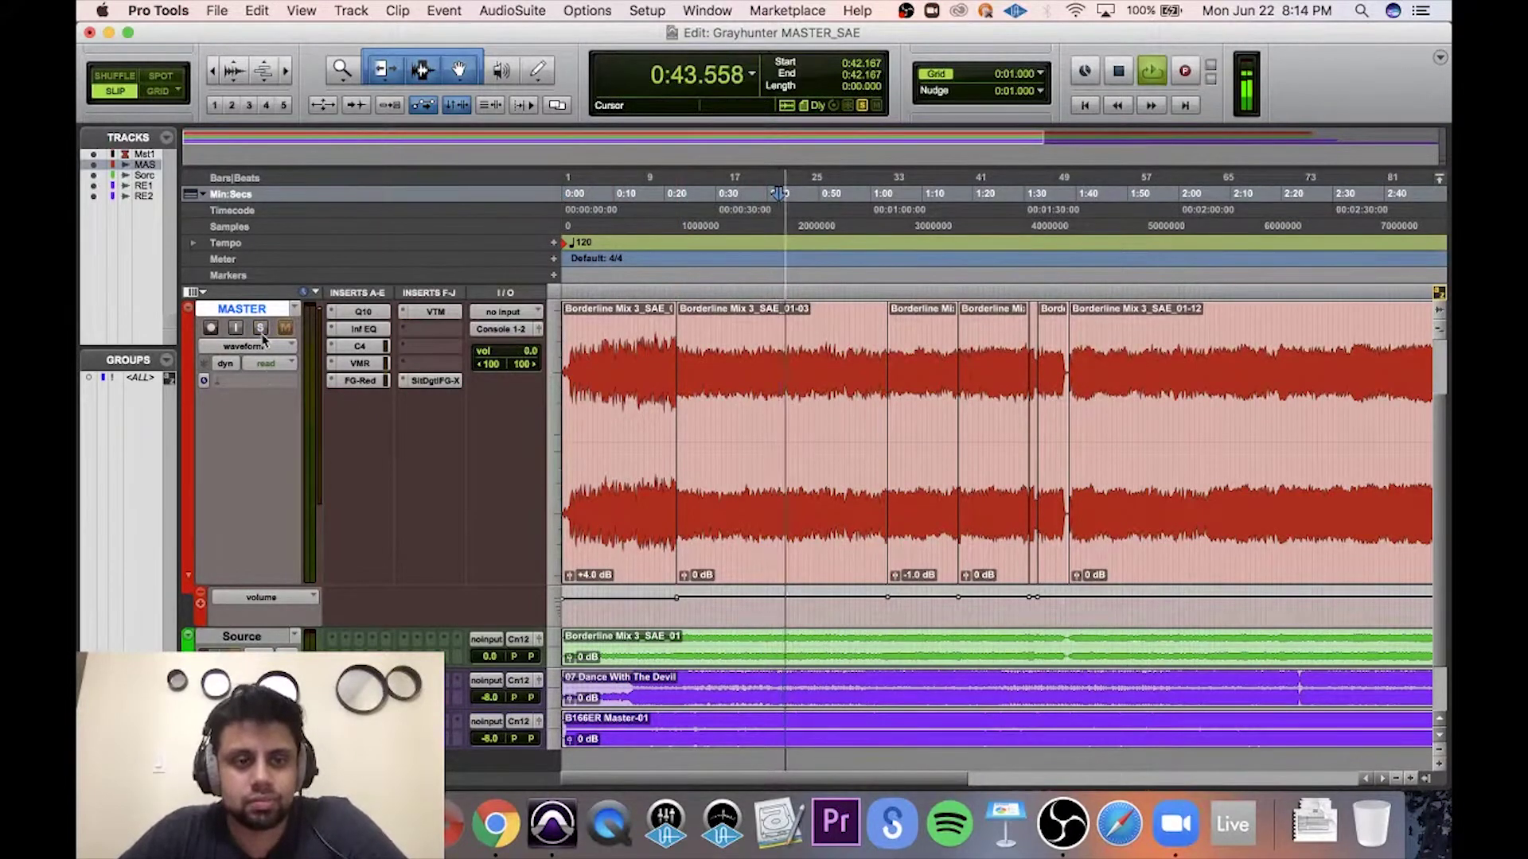
{"action": "left_click", "coordinate": [260, 327]}
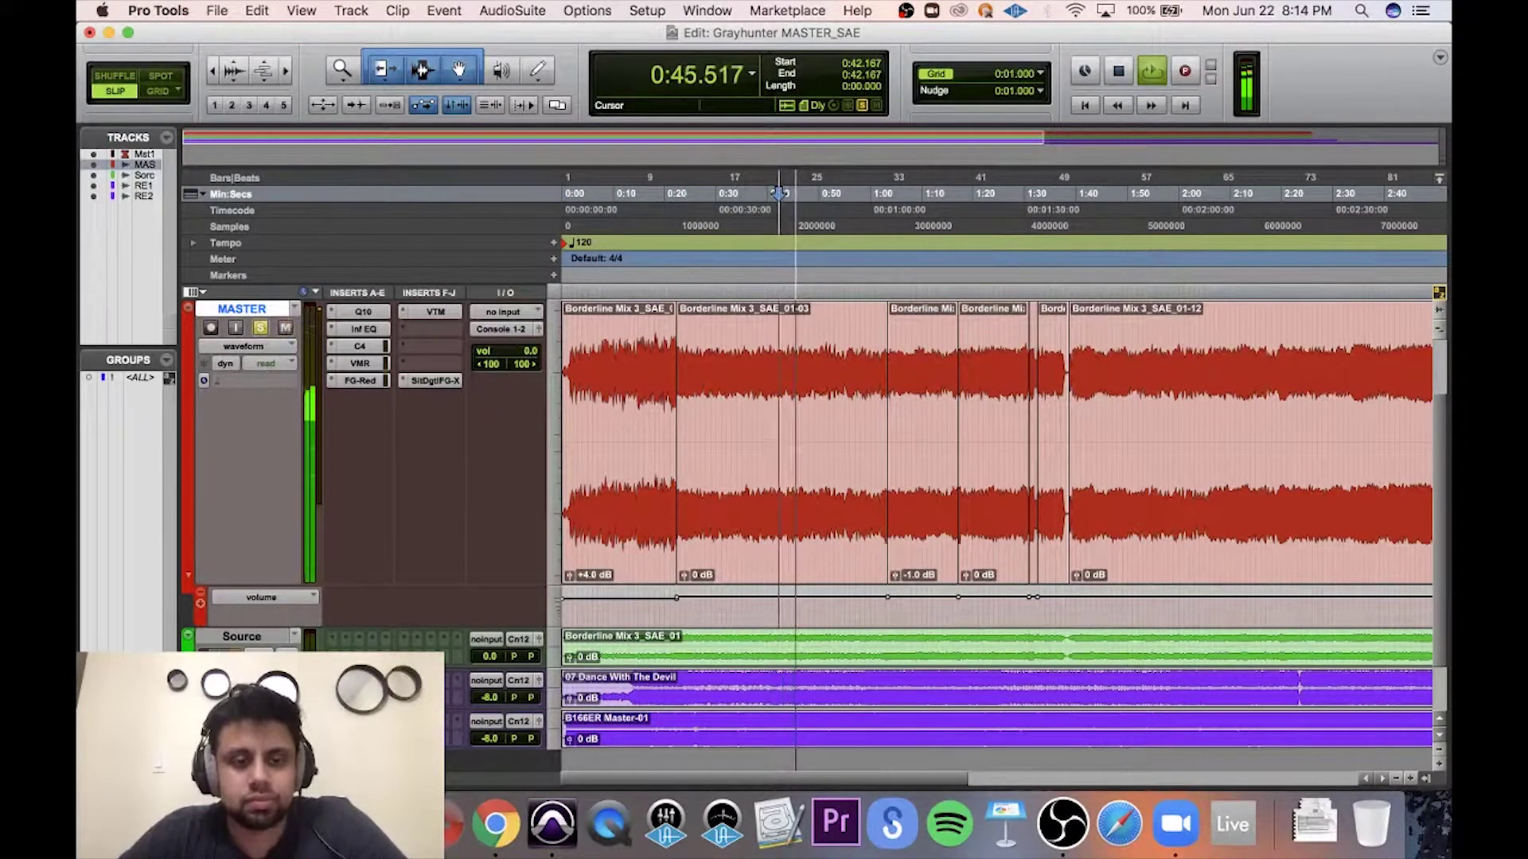
{"action": "left_click", "coordinate": [260, 327]}
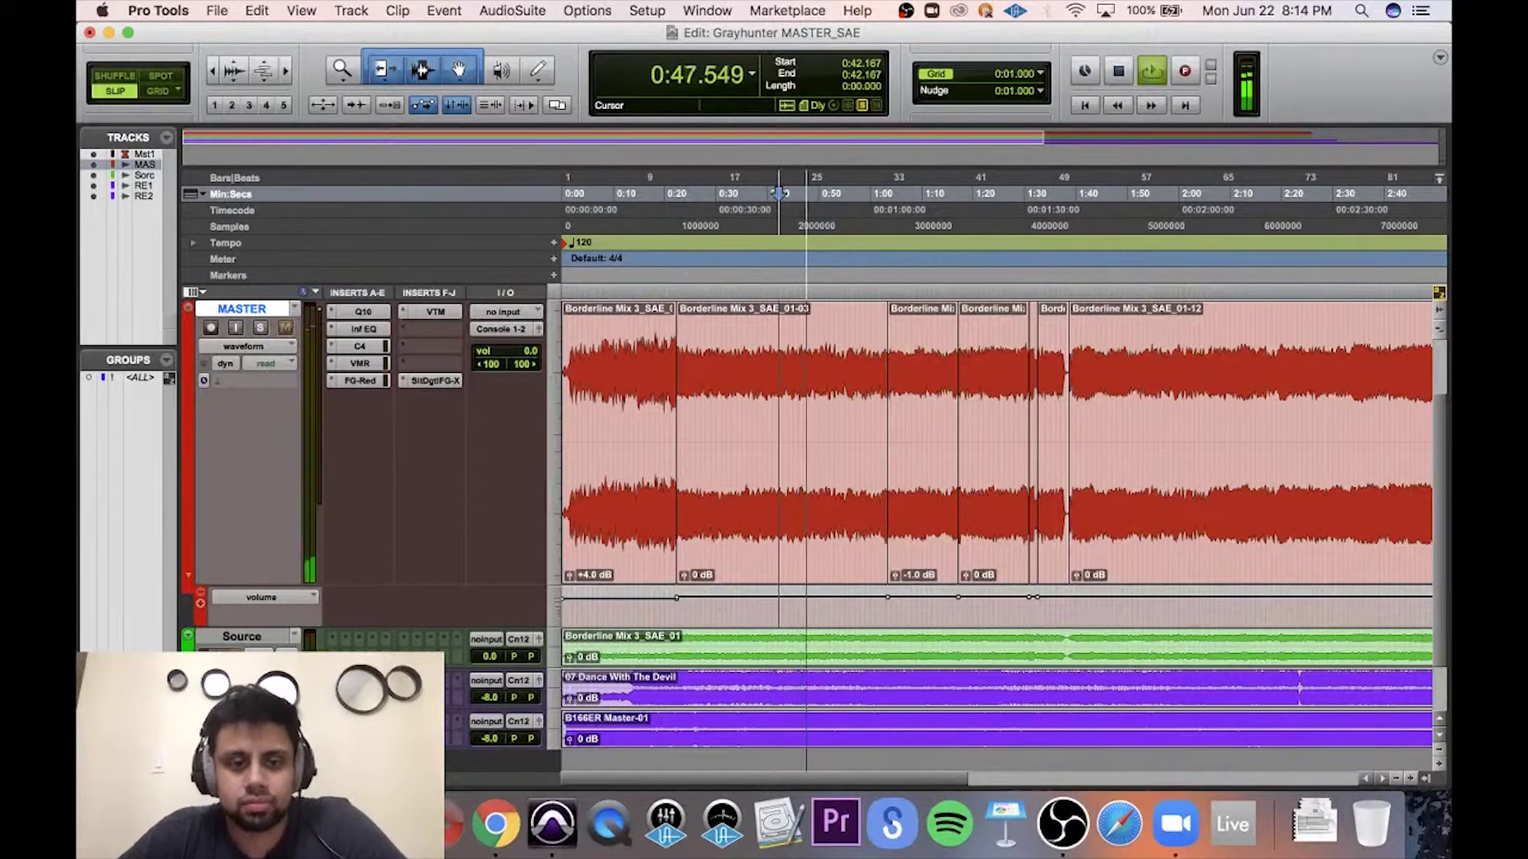
{"action": "left_click", "coordinate": [261, 329]}
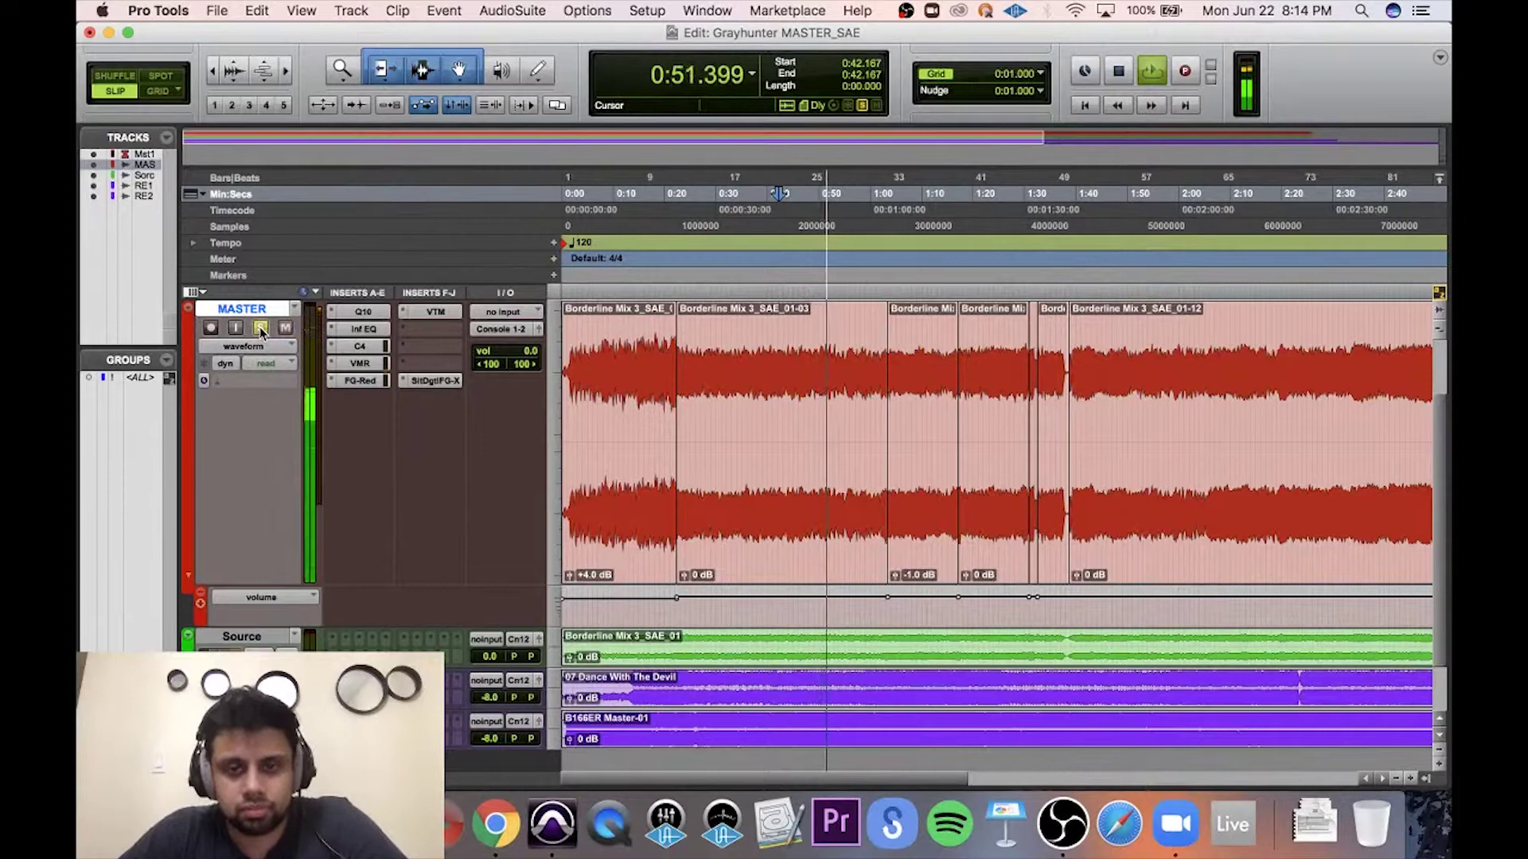
Stop playback and open Youlean Loudness Meter 2 on the MASTER track.
{"action": "key", "text": "space"}
{"action": "scroll", "coordinate": [472, 443], "scroll_direction": "up", "scroll_amount": 2}
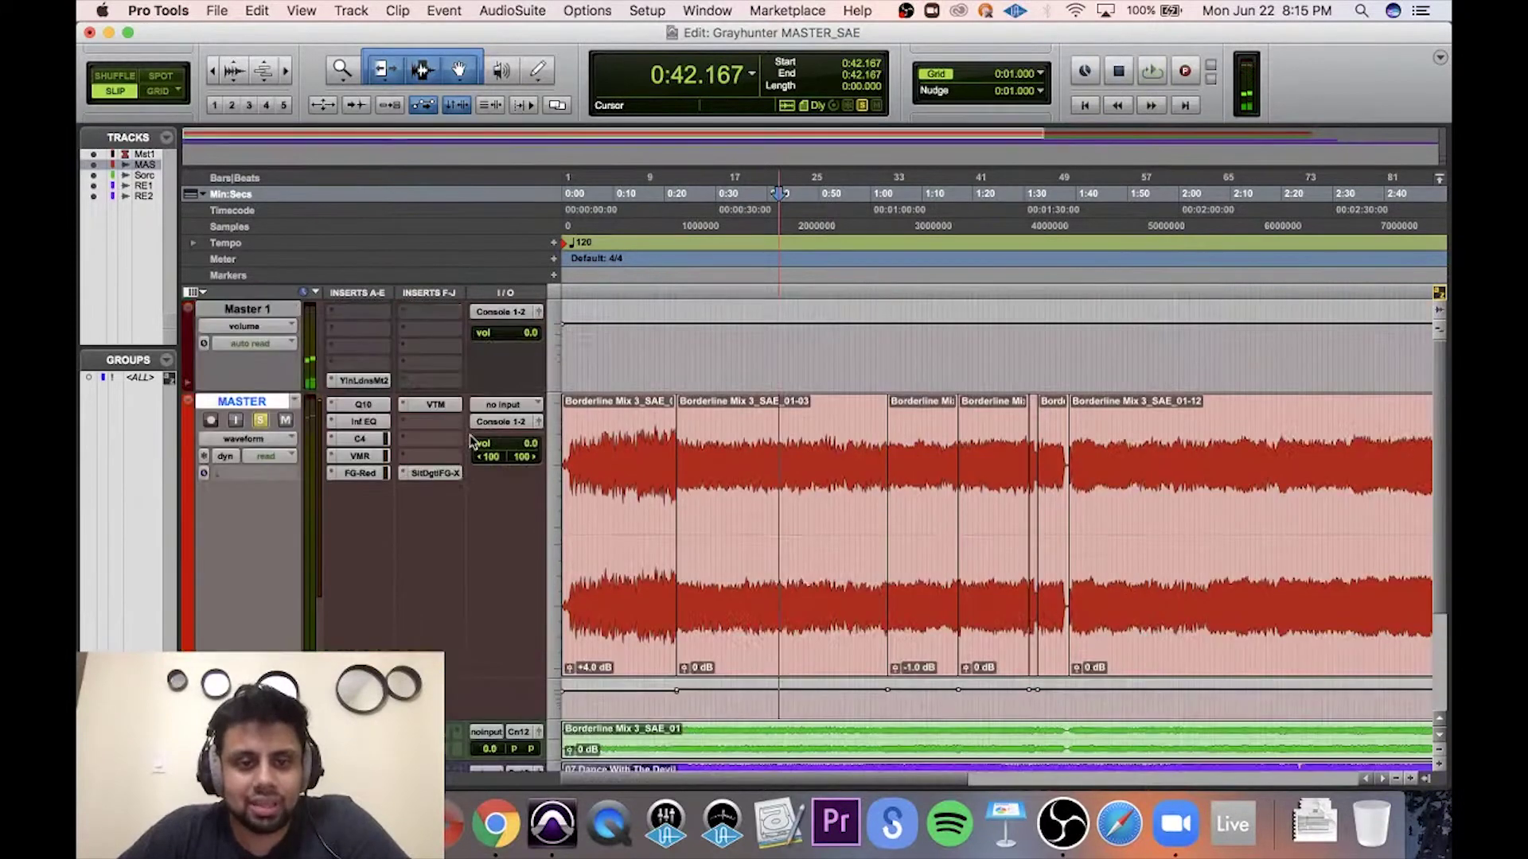
{"action": "left_click", "coordinate": [362, 381]}
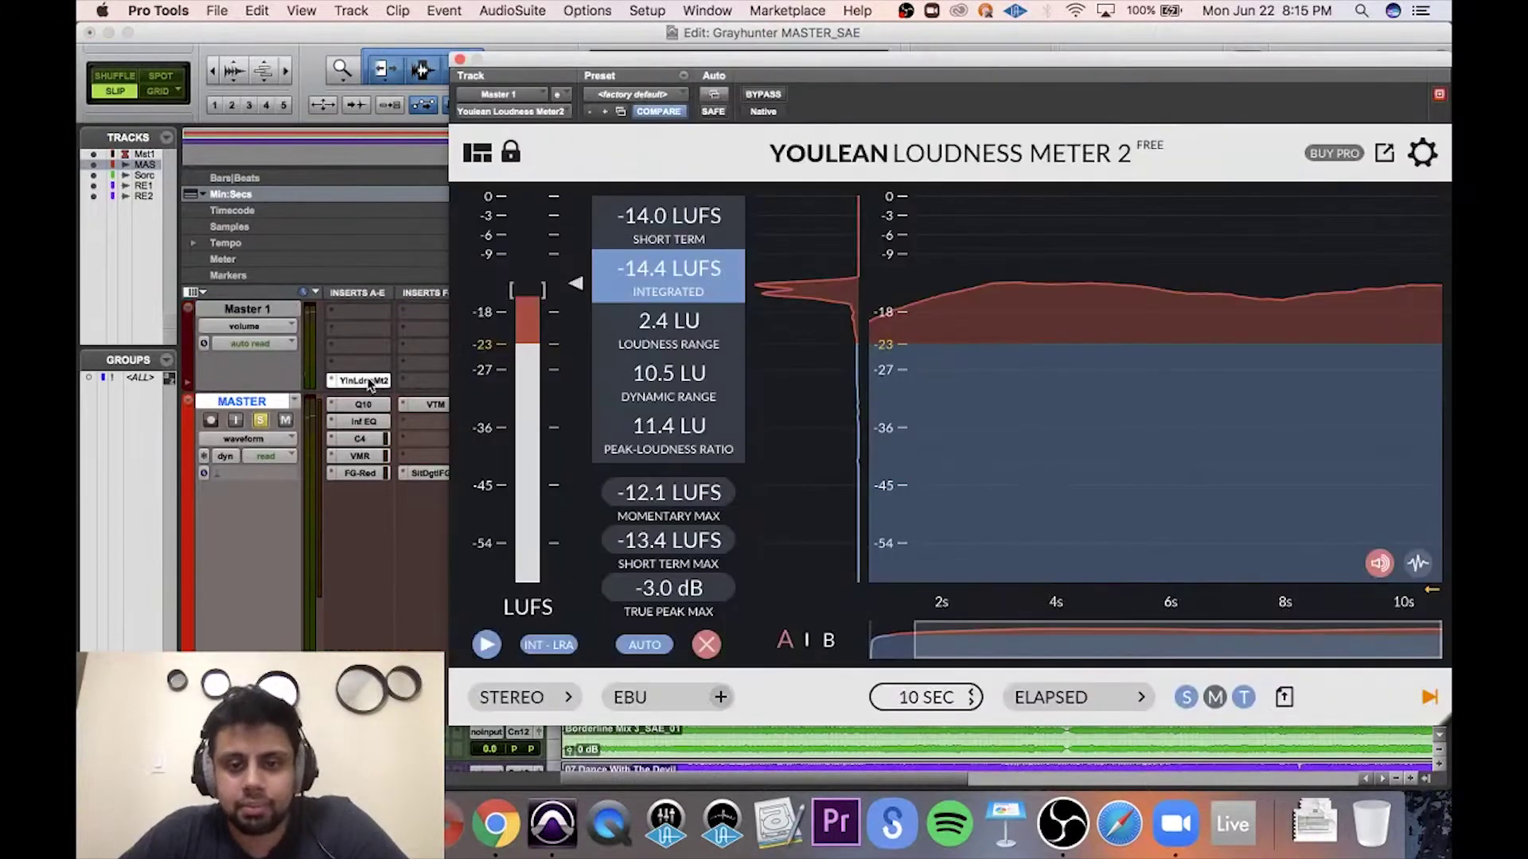
Play the master so Youlean reads -14.5 LUFS integrated and -3.4 dB true peak.
{"action": "key", "text": "space"}
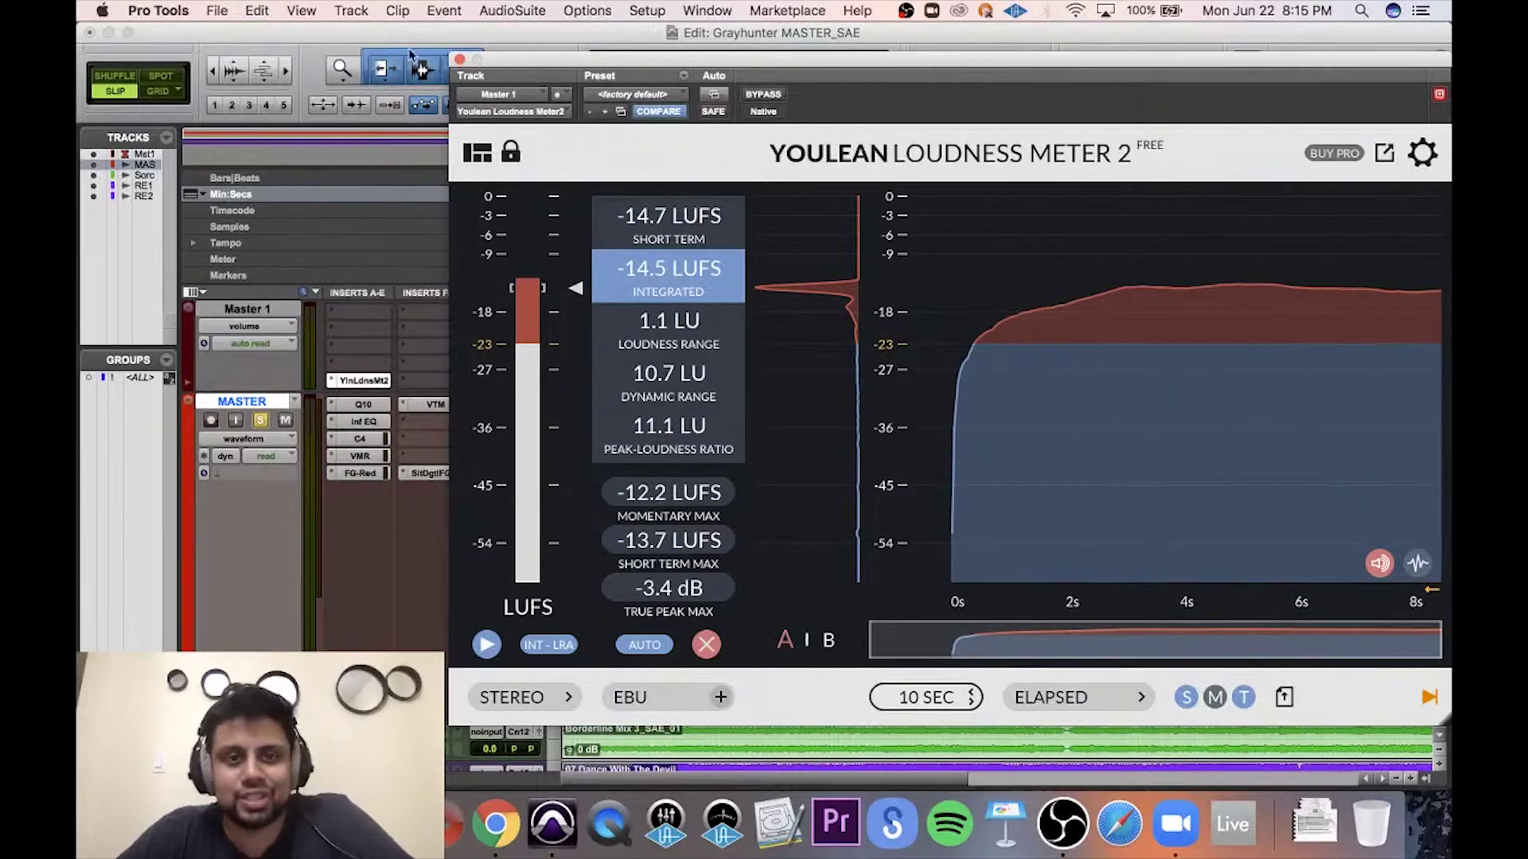
Close the loudness meter, place the insertion point in the REF 1 and REF 2 clips, and return to MASTER.
{"action": "left_click", "coordinate": [459, 61]}
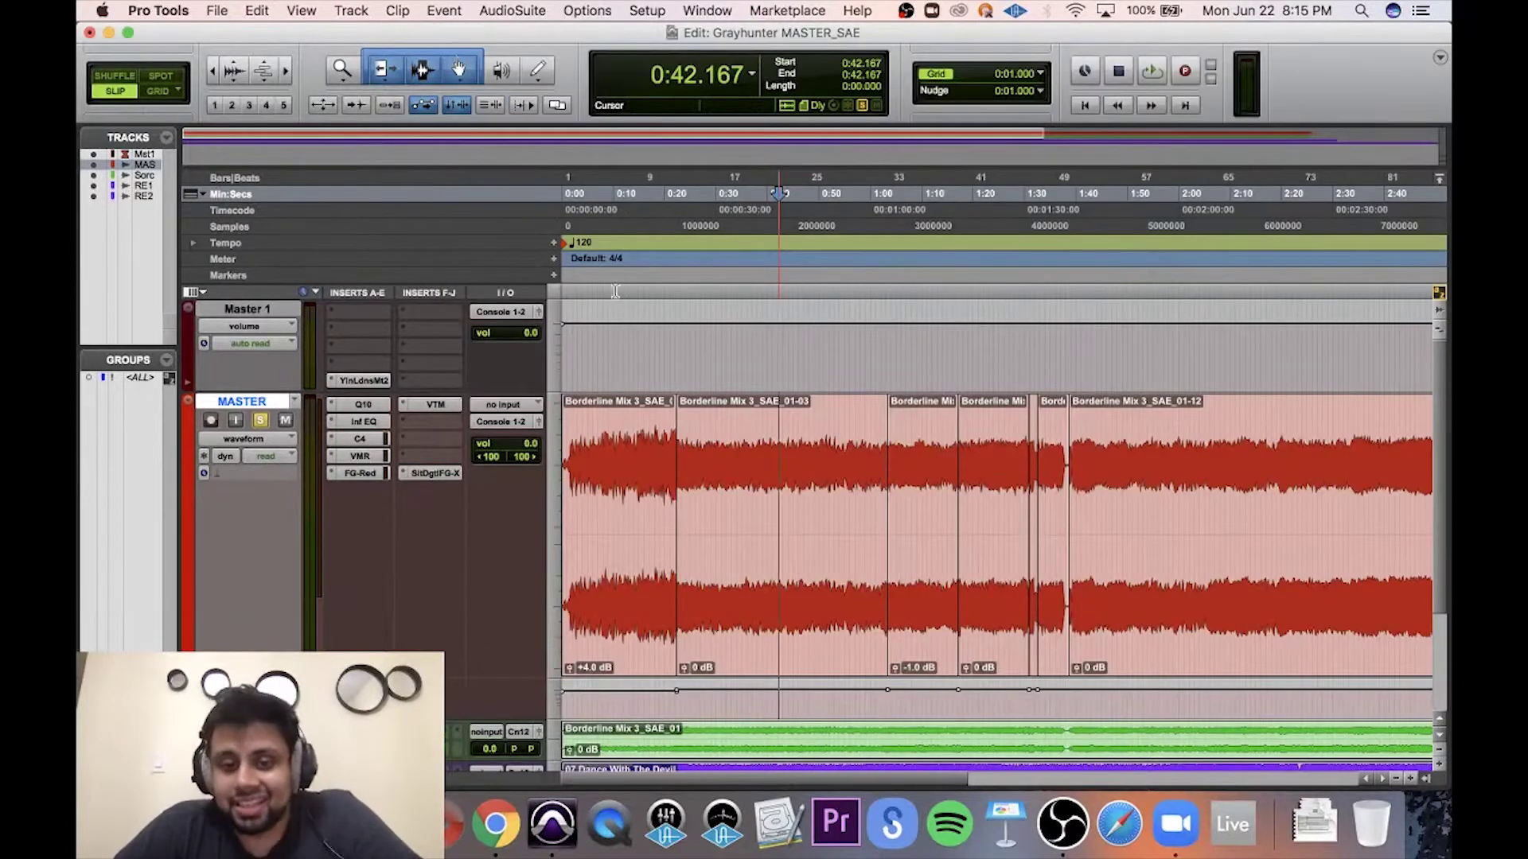
{"action": "scroll", "coordinate": [619, 296], "scroll_direction": "down", "scroll_amount": 5}
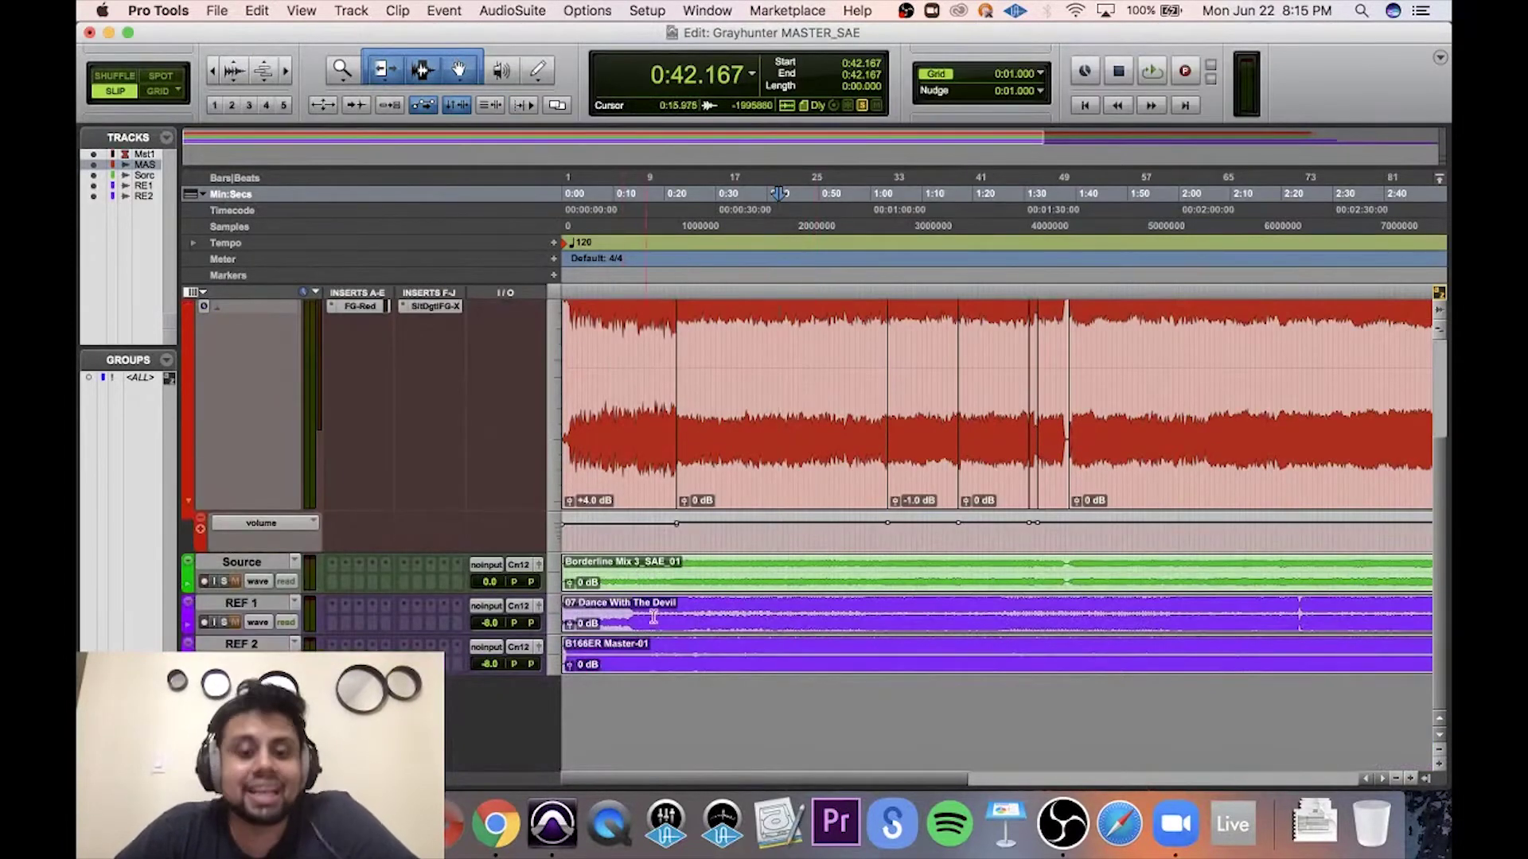
{"action": "left_click", "coordinate": [689, 608]}
{"action": "left_click", "coordinate": [708, 652]}
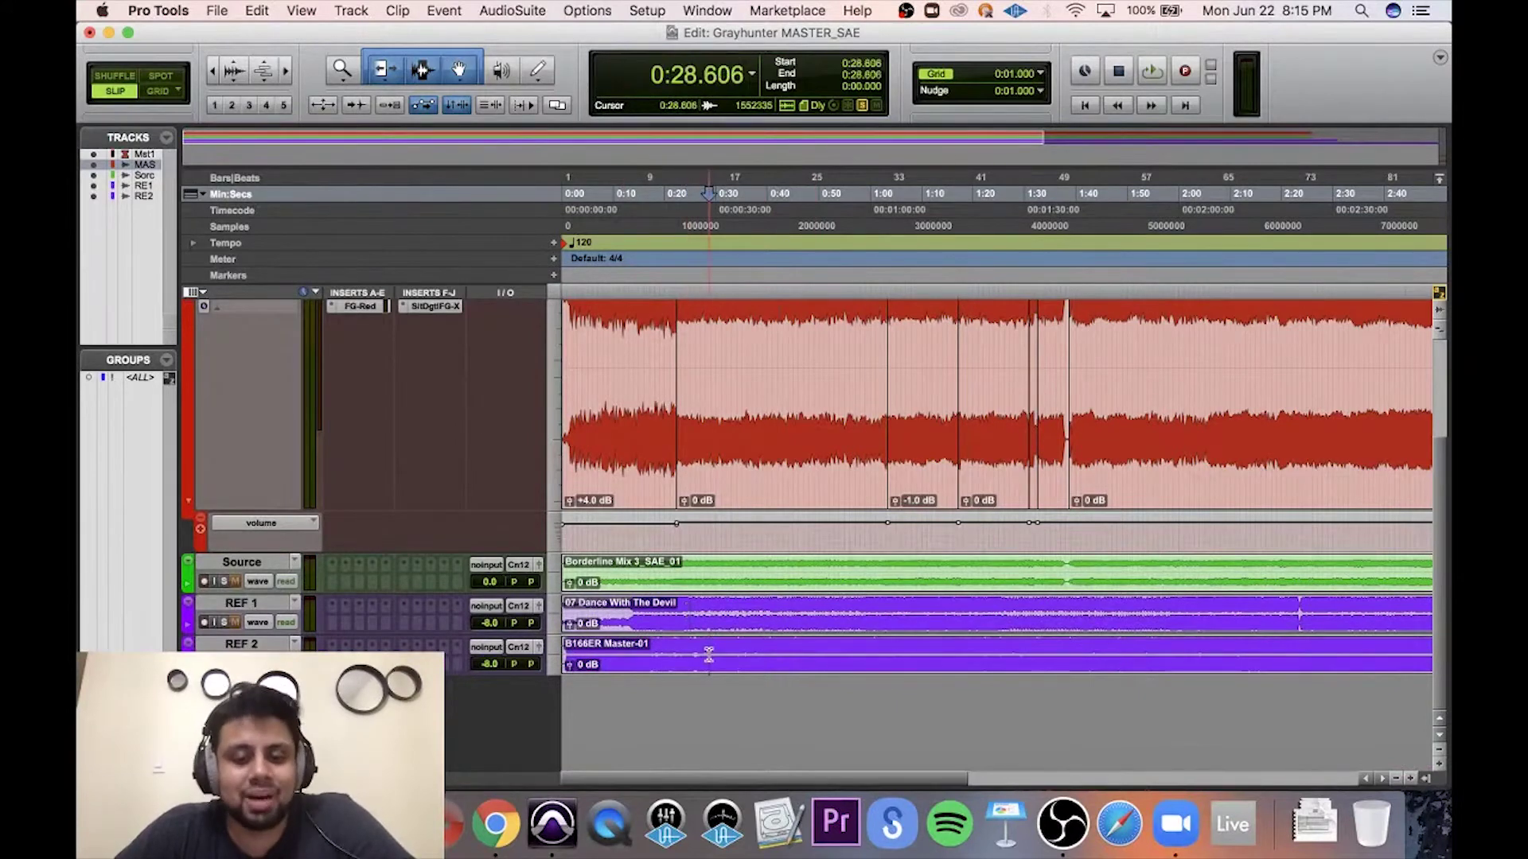
{"action": "left_click", "coordinate": [747, 624]}
{"action": "scroll", "coordinate": [749, 610], "scroll_direction": "up", "scroll_amount": 2}
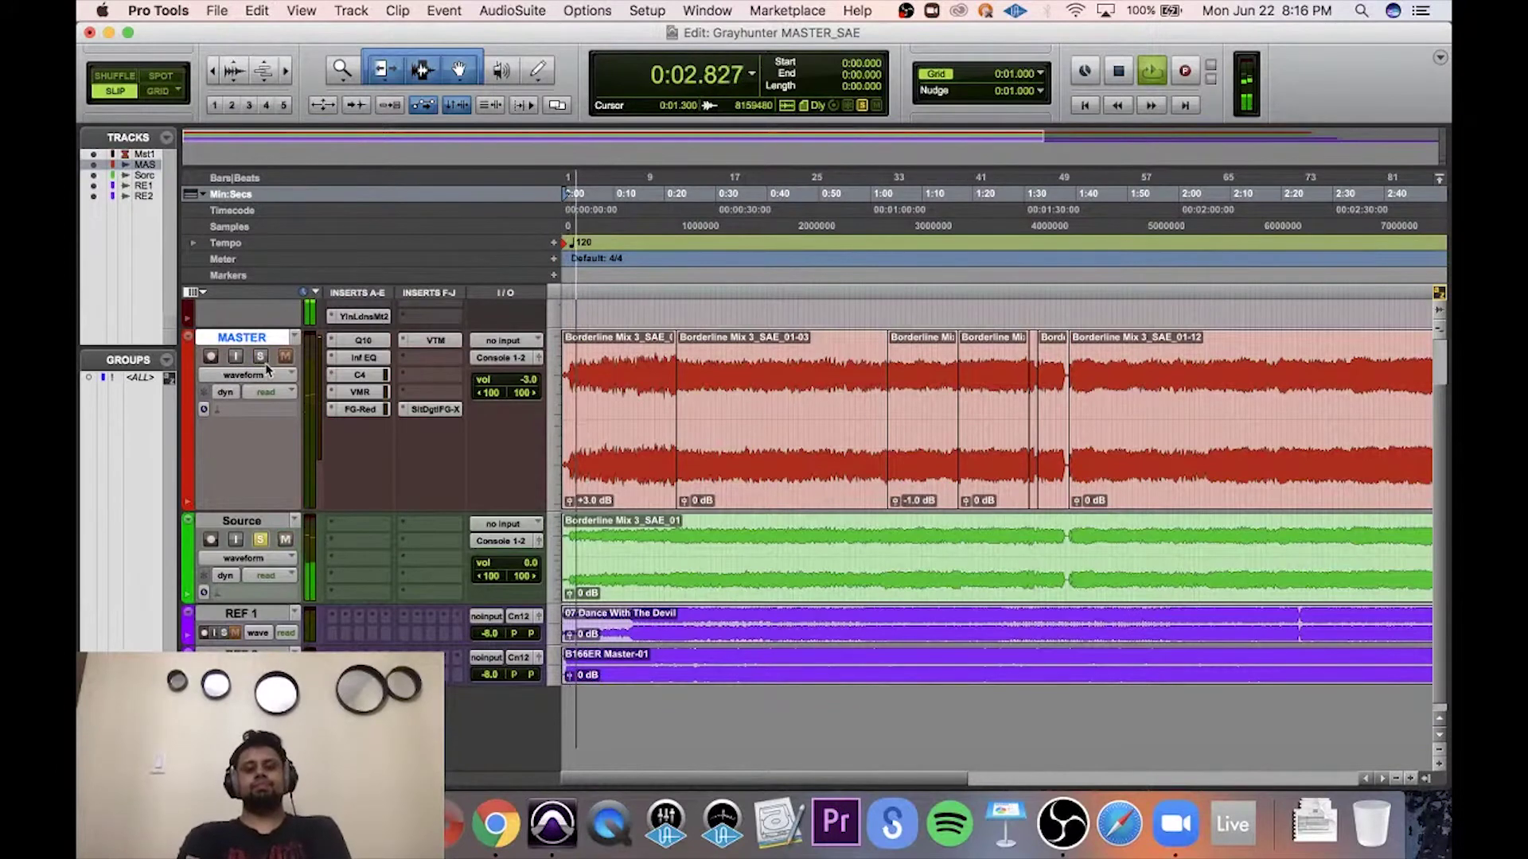
Alternate MASTER and Source solos during playback, raising system volume, ending with MASTER soloed.
{"action": "left_click", "coordinate": [262, 358]}
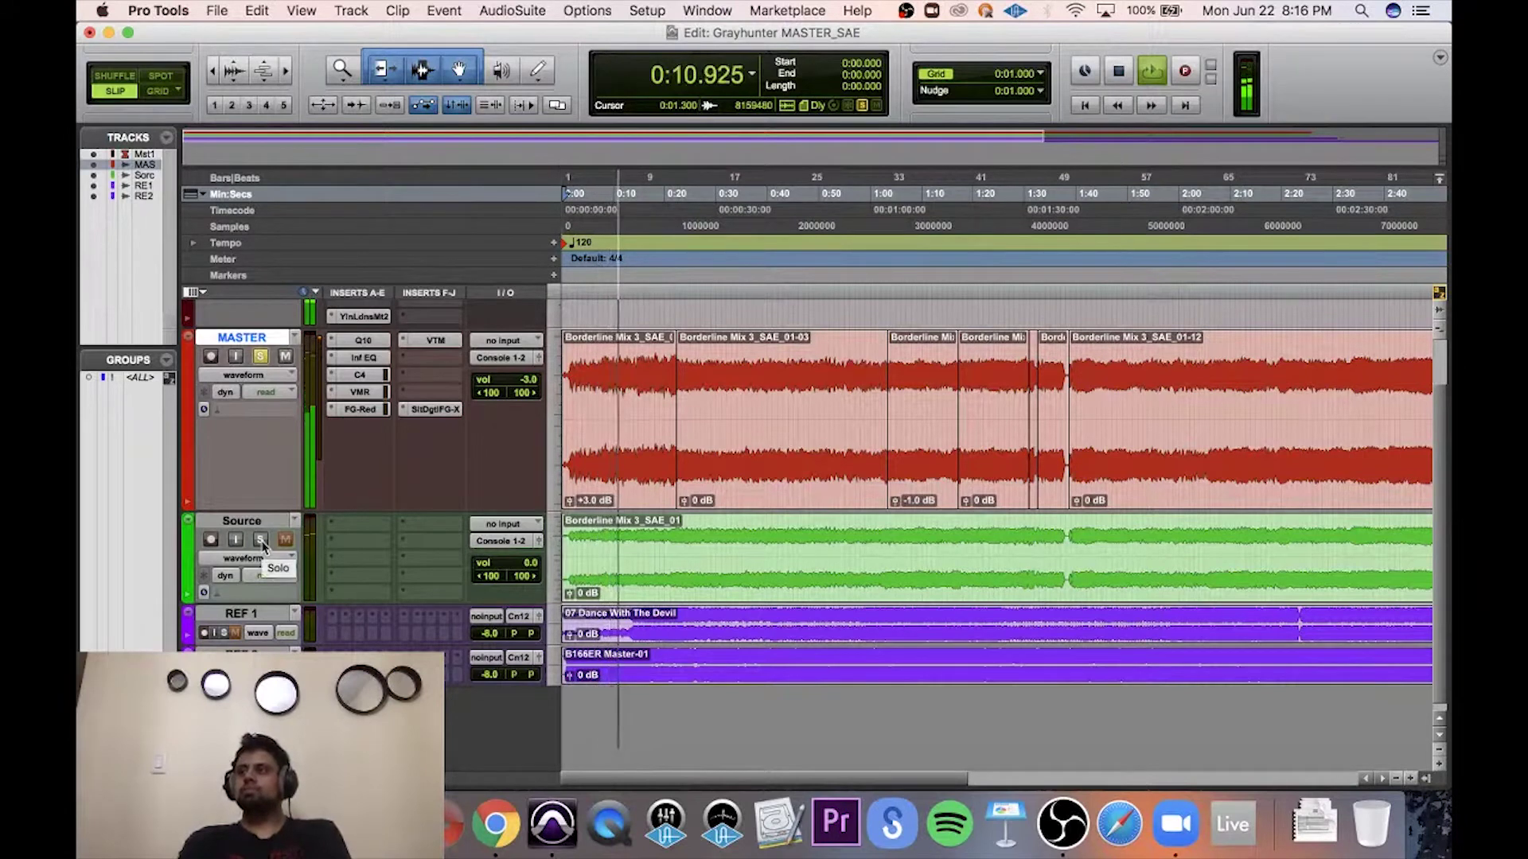
{"action": "left_click", "coordinate": [261, 541]}
{"action": "left_click", "coordinate": [253, 358]}
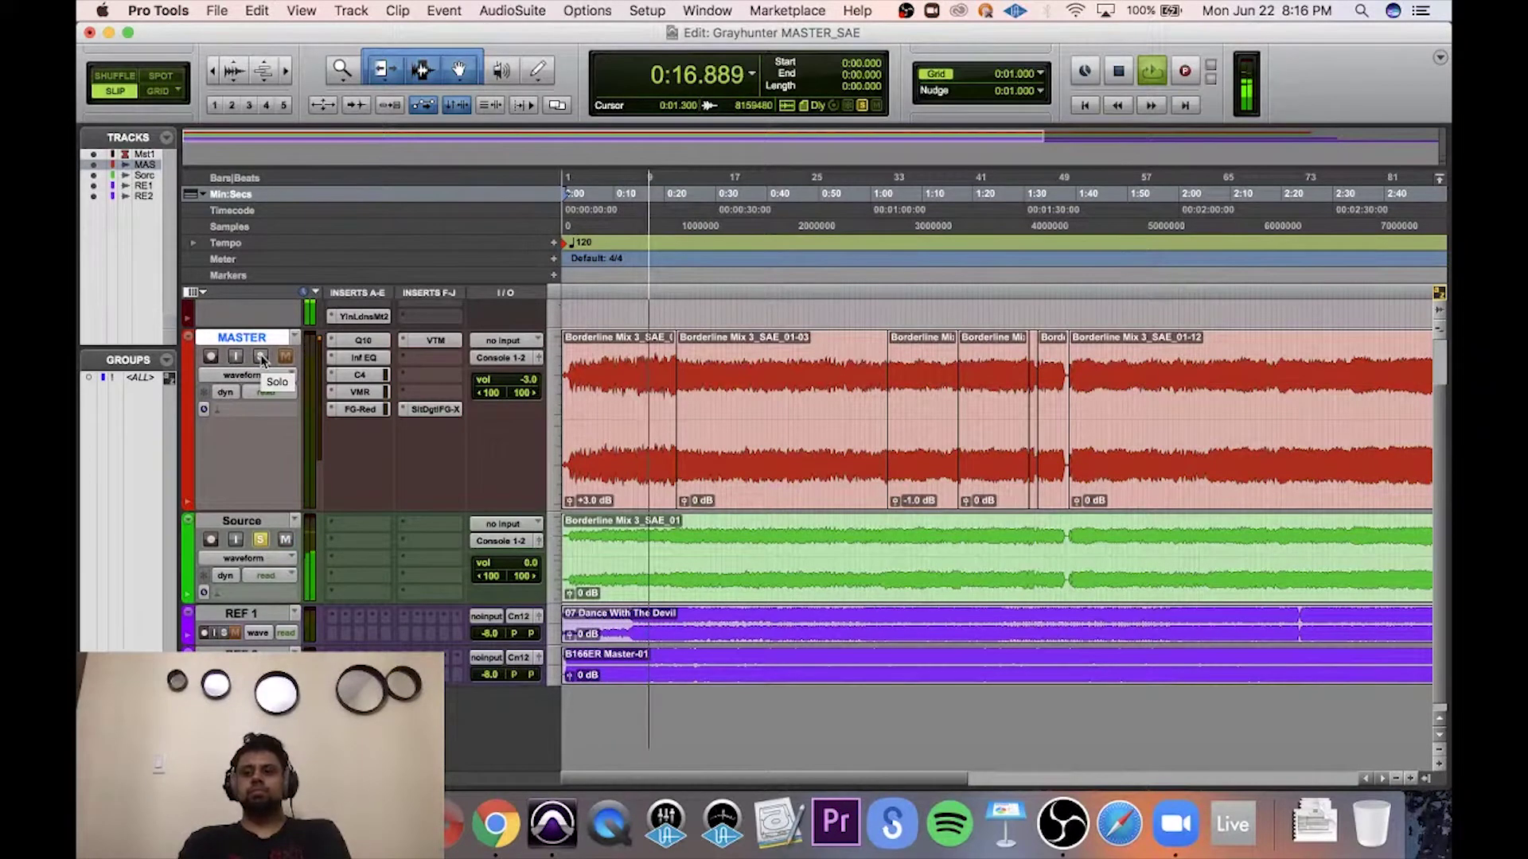
{"action": "left_click", "coordinate": [261, 358]}
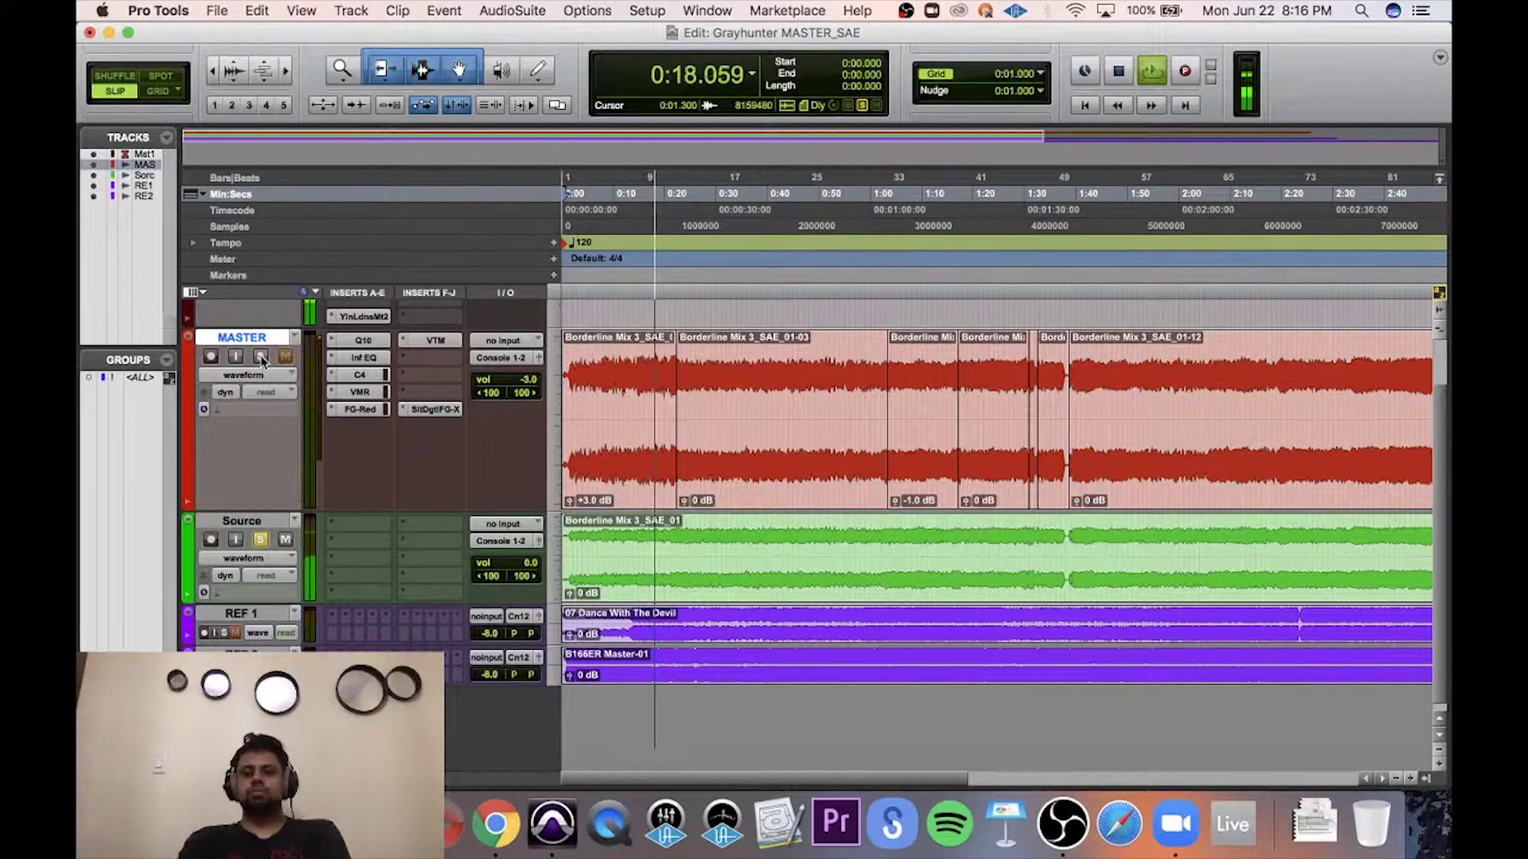
{"action": "left_click", "coordinate": [261, 541]}
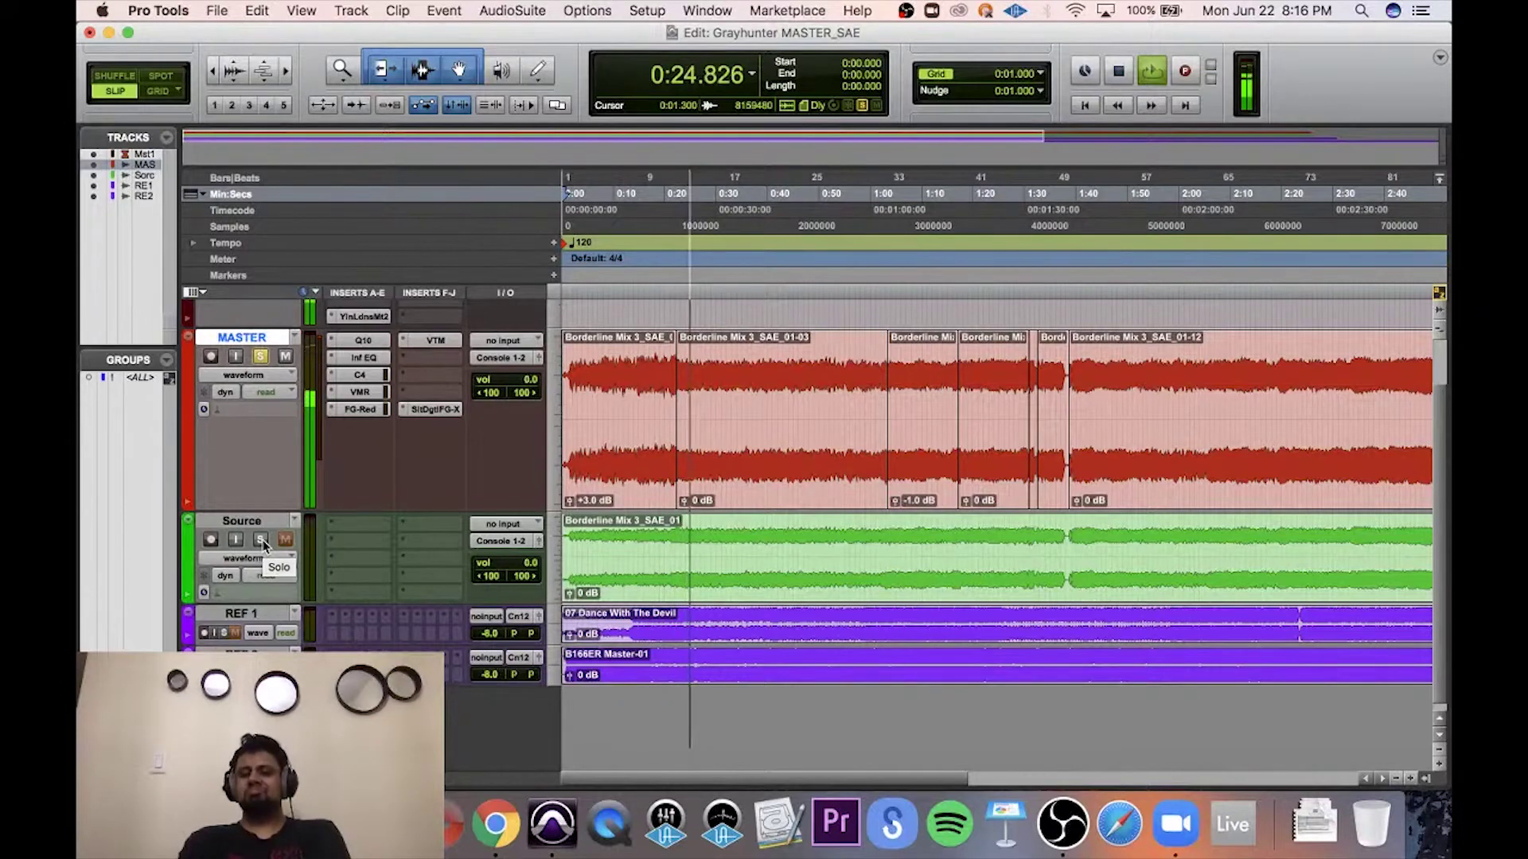
{"action": "left_click", "coordinate": [261, 540]}
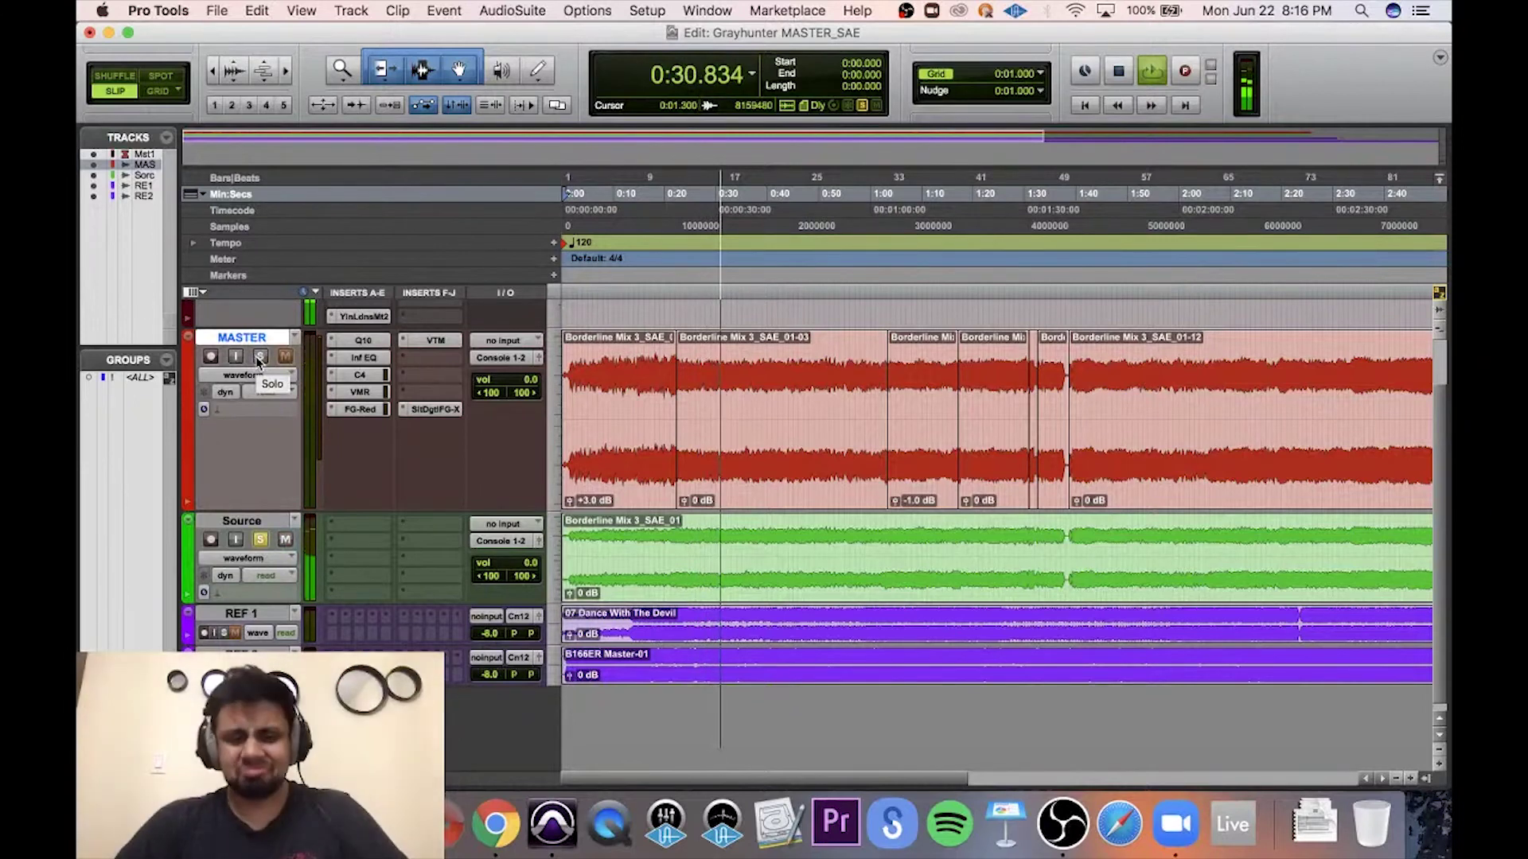
{"action": "key", "text": "XF86AudioRaiseVolume"}
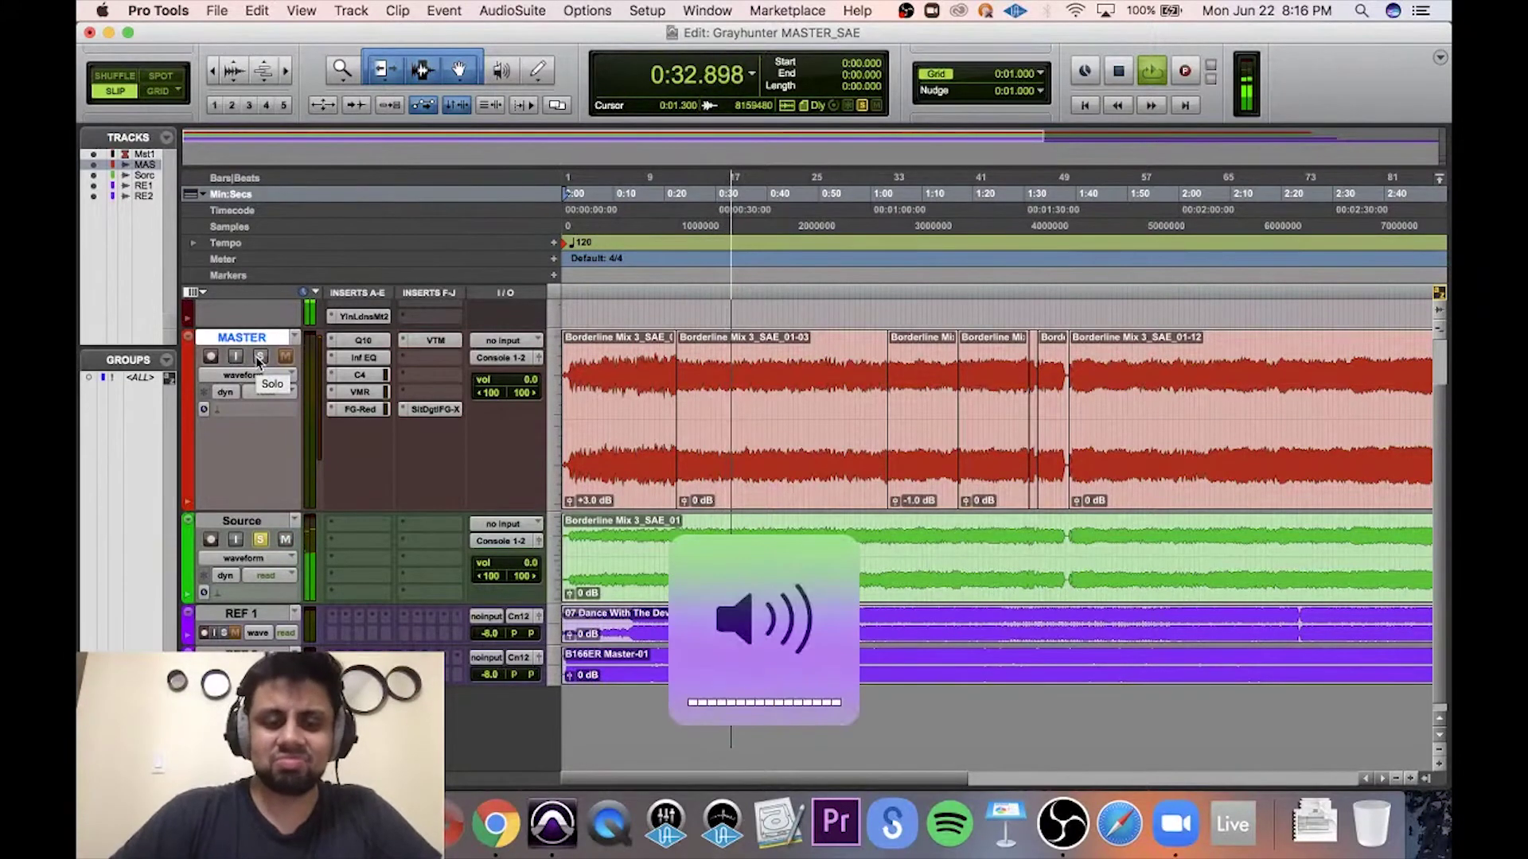
{"action": "left_click", "coordinate": [259, 358]}
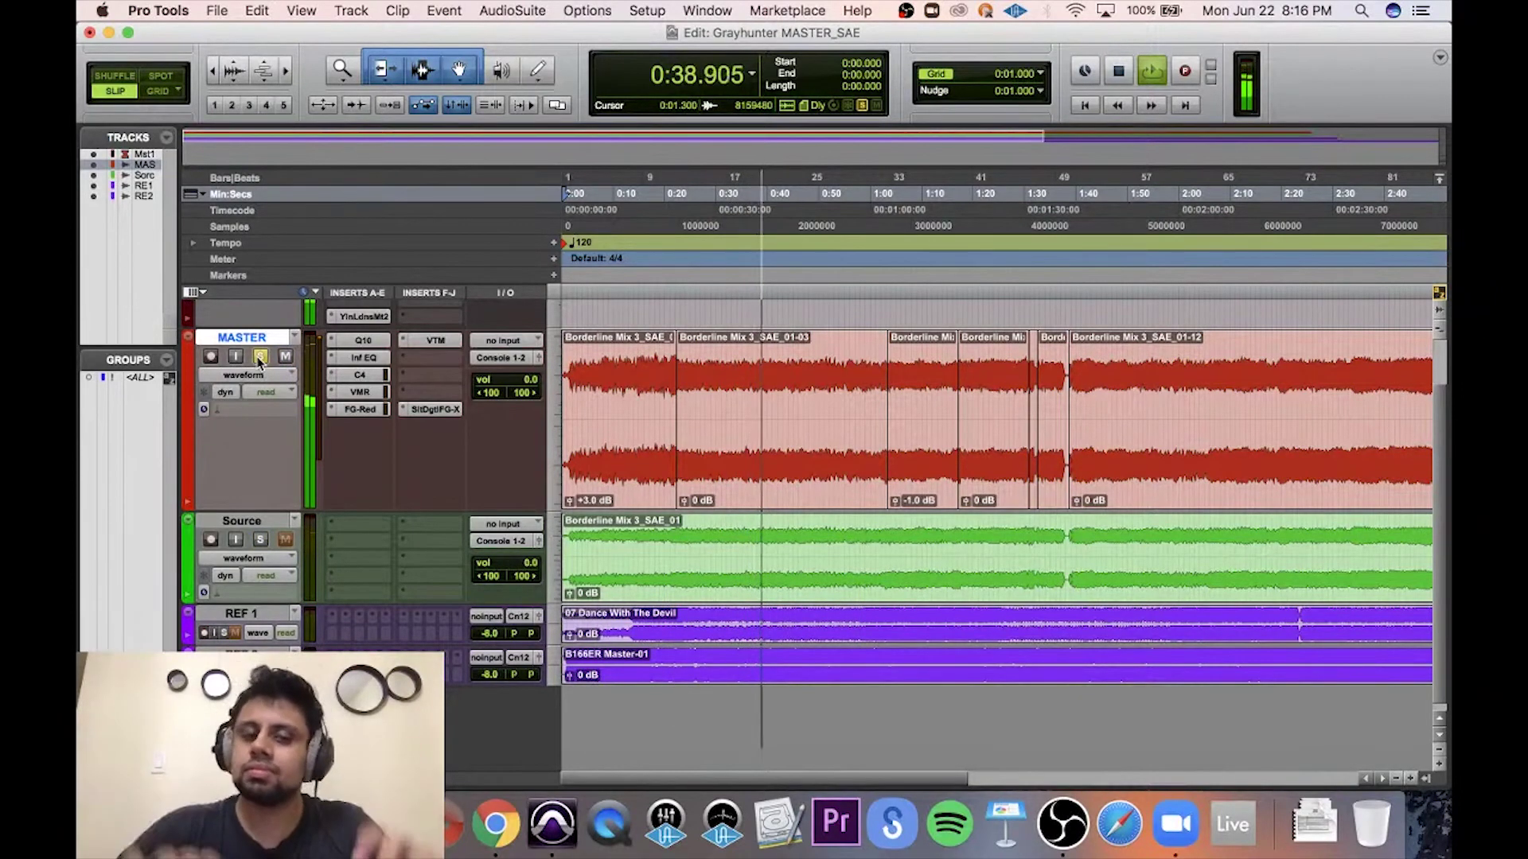
{"action": "left_click", "coordinate": [260, 540]}
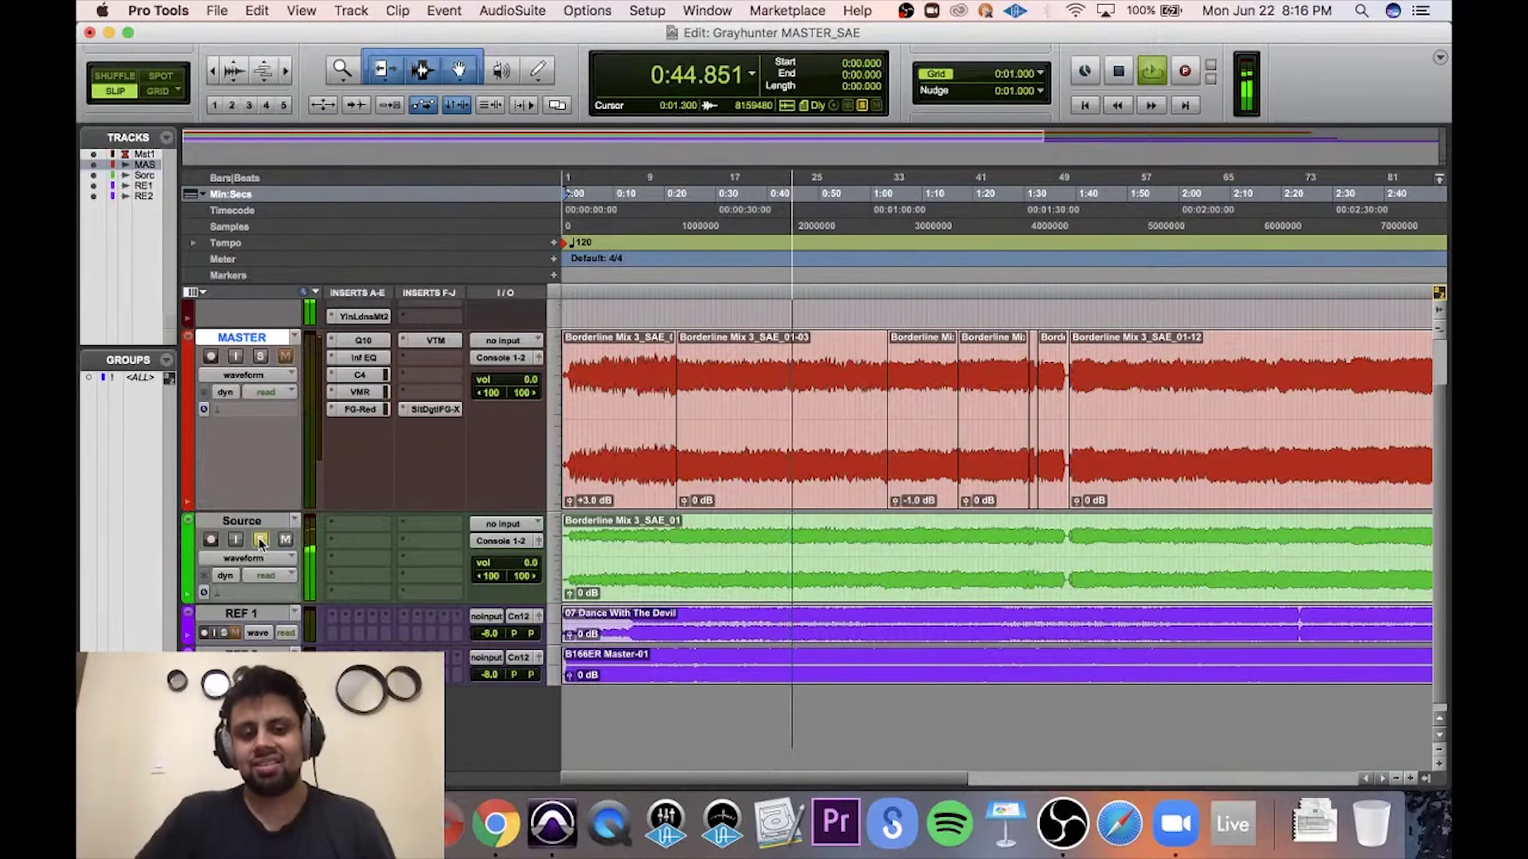
{"action": "left_click", "coordinate": [262, 357]}
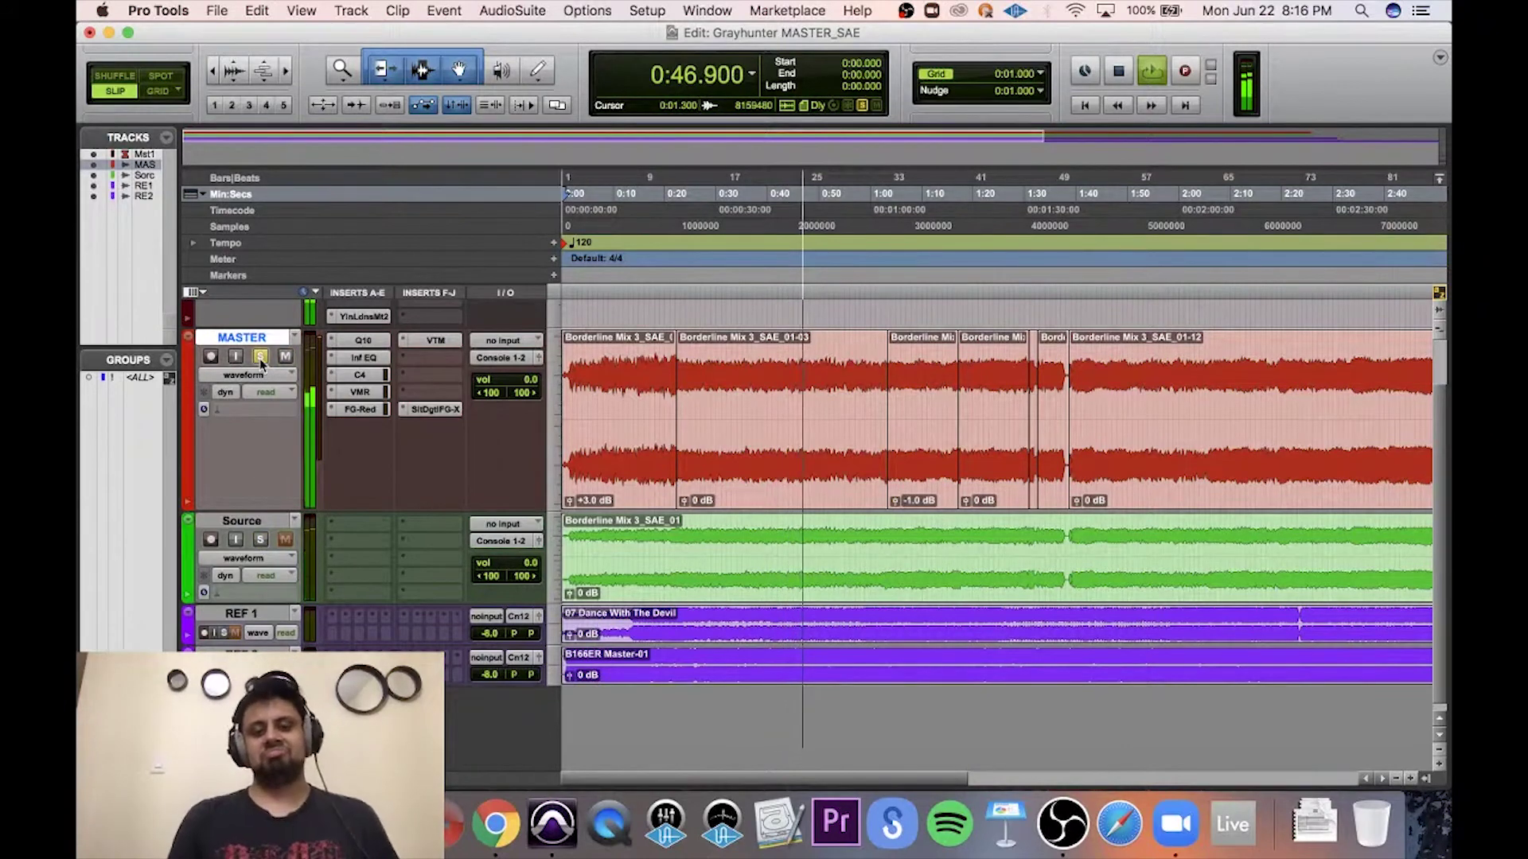